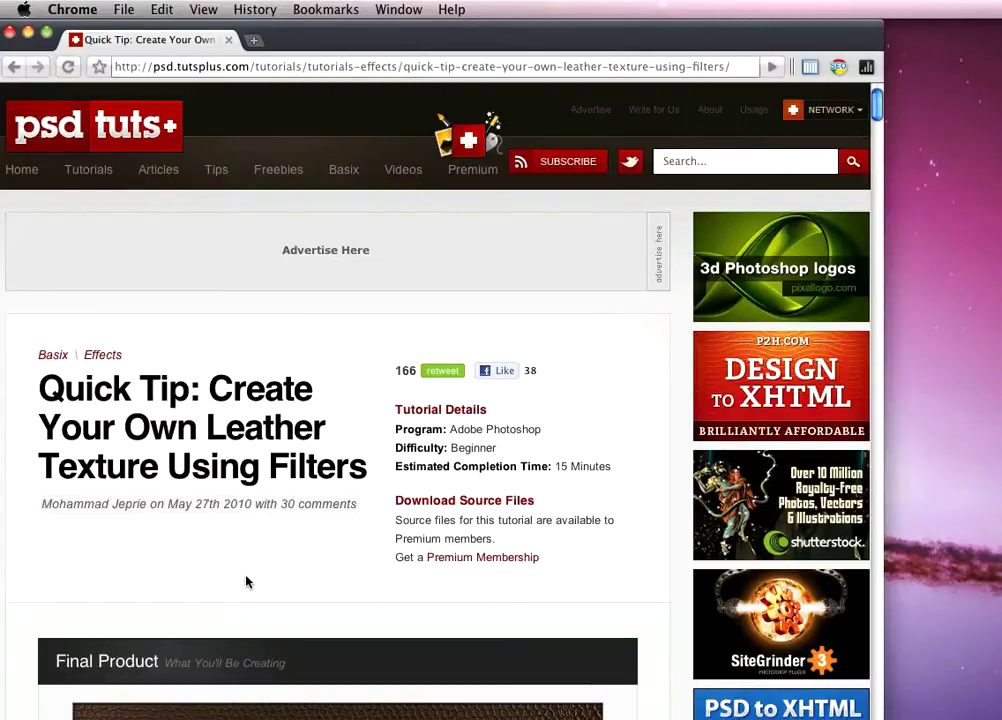
Step: Reset the default colours and convert the locked Background into an unlocked Layer 0
{"action": "scroll", "coordinate": [247, 582], "scroll_direction": "down", "scroll_amount": 8}
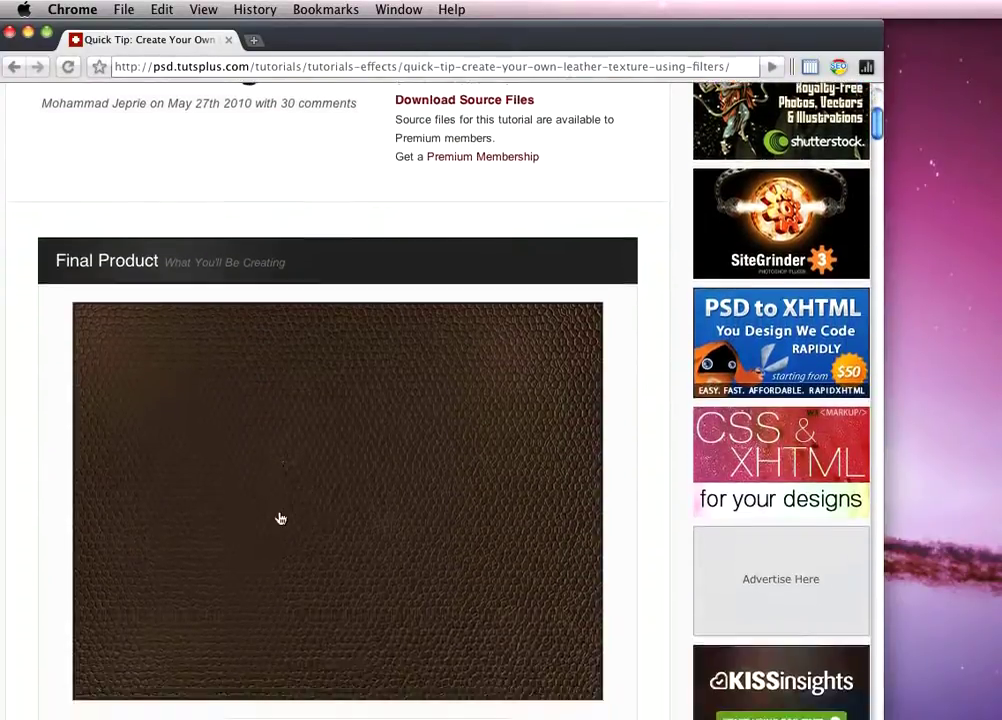
{"action": "scroll", "coordinate": [281, 518], "scroll_direction": "down", "scroll_amount": 1}
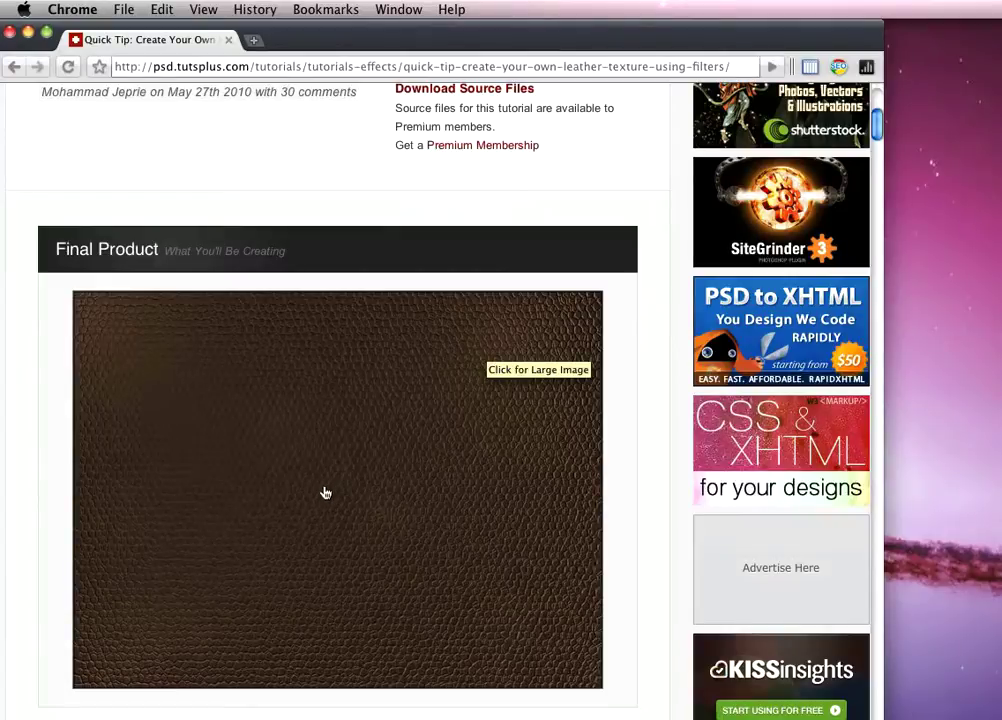
{"action": "scroll", "coordinate": [331, 497], "scroll_direction": "down", "scroll_amount": 10}
{"action": "scroll", "coordinate": [334, 498], "scroll_direction": "down", "scroll_amount": 4}
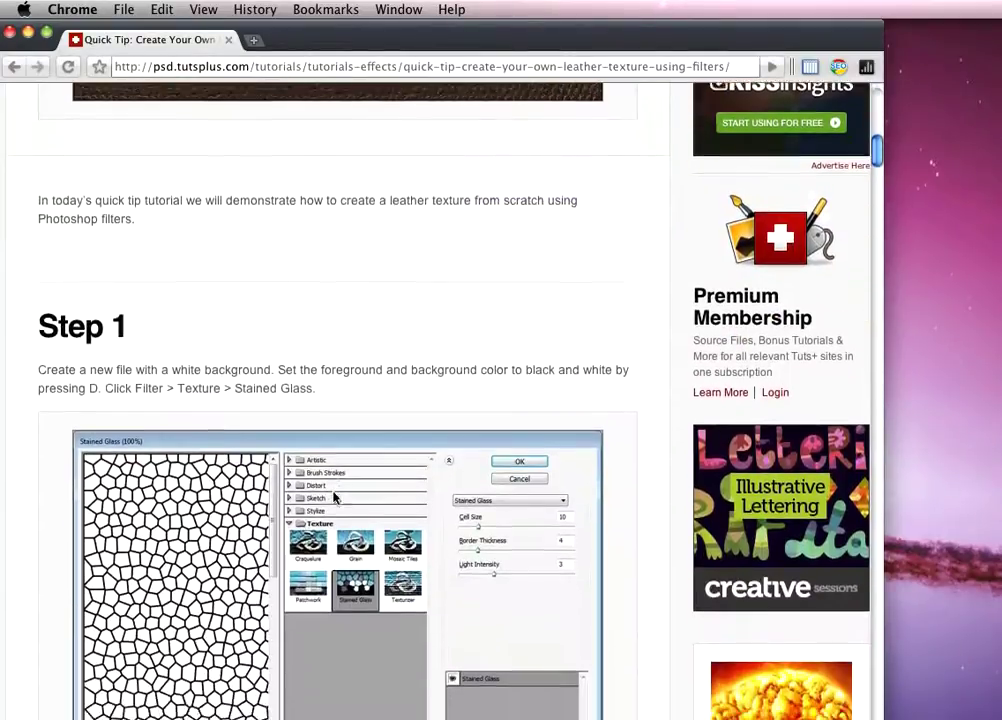
{"action": "scroll", "coordinate": [334, 498], "scroll_direction": "up", "scroll_amount": 15}
{"action": "scroll", "coordinate": [334, 497], "scroll_direction": "up", "scroll_amount": 3}
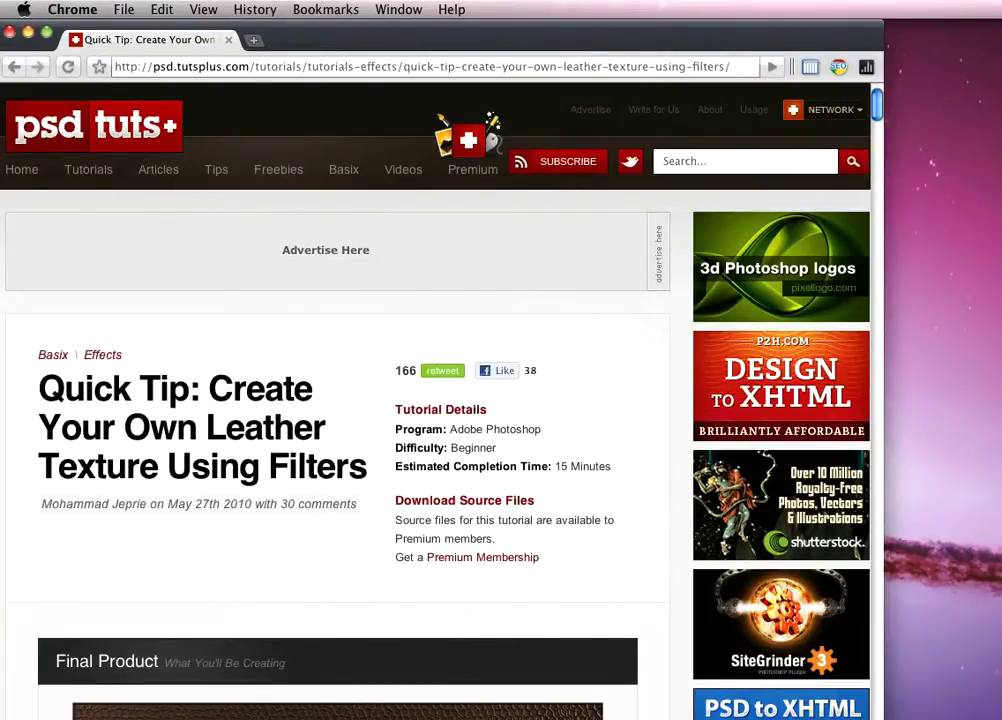
{"action": "key", "text": "super+Tab"}
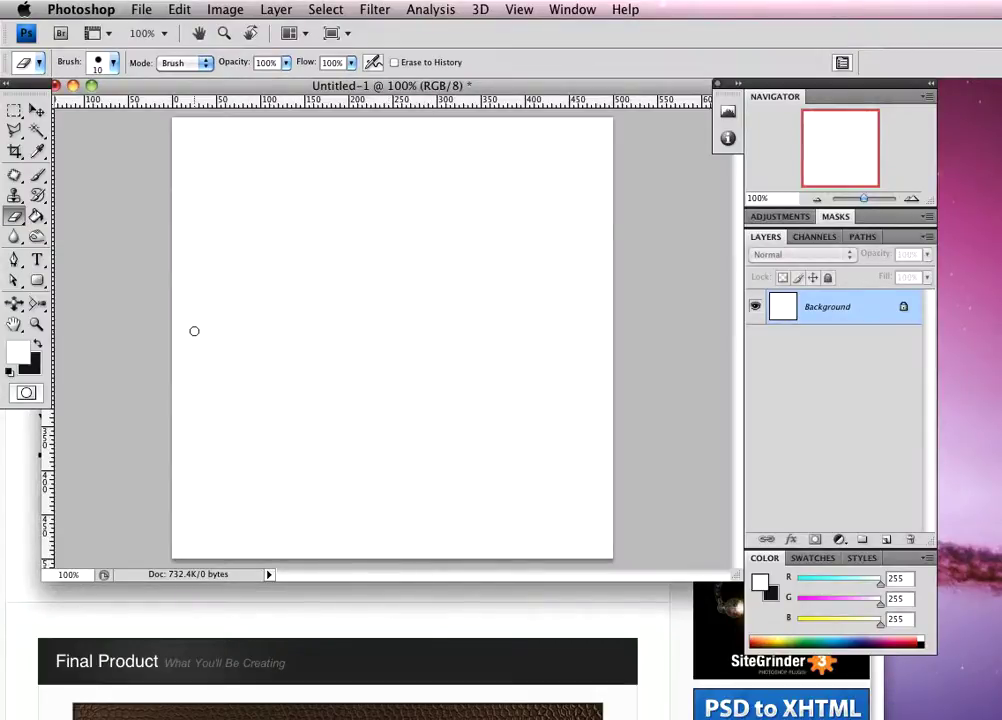
{"action": "key", "text": "x"}
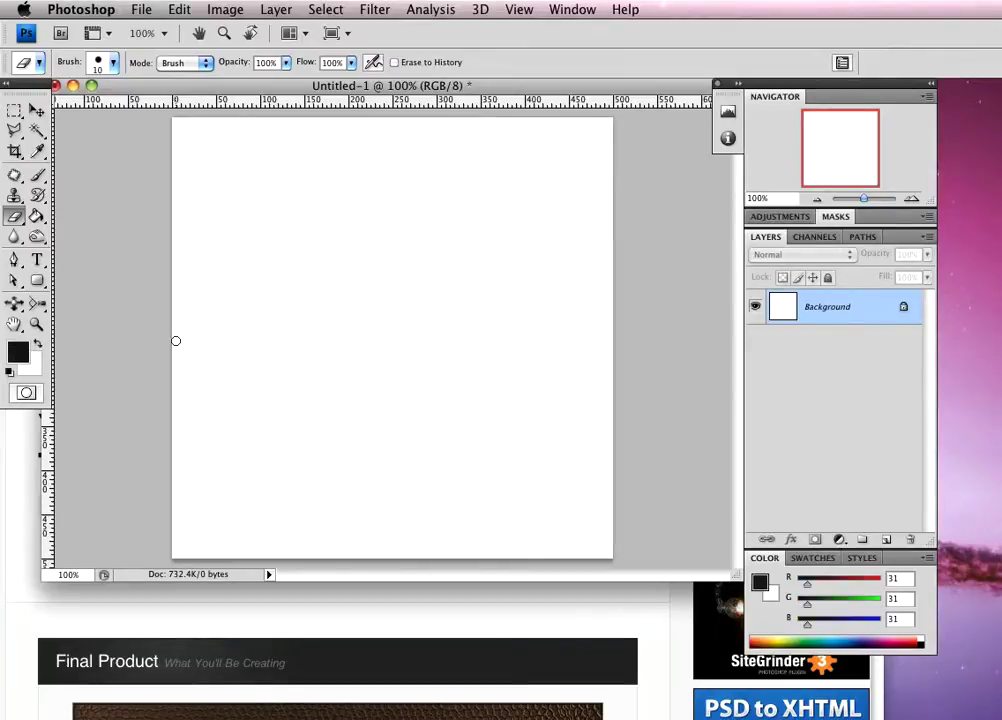
{"action": "left_click", "coordinate": [374, 10]}
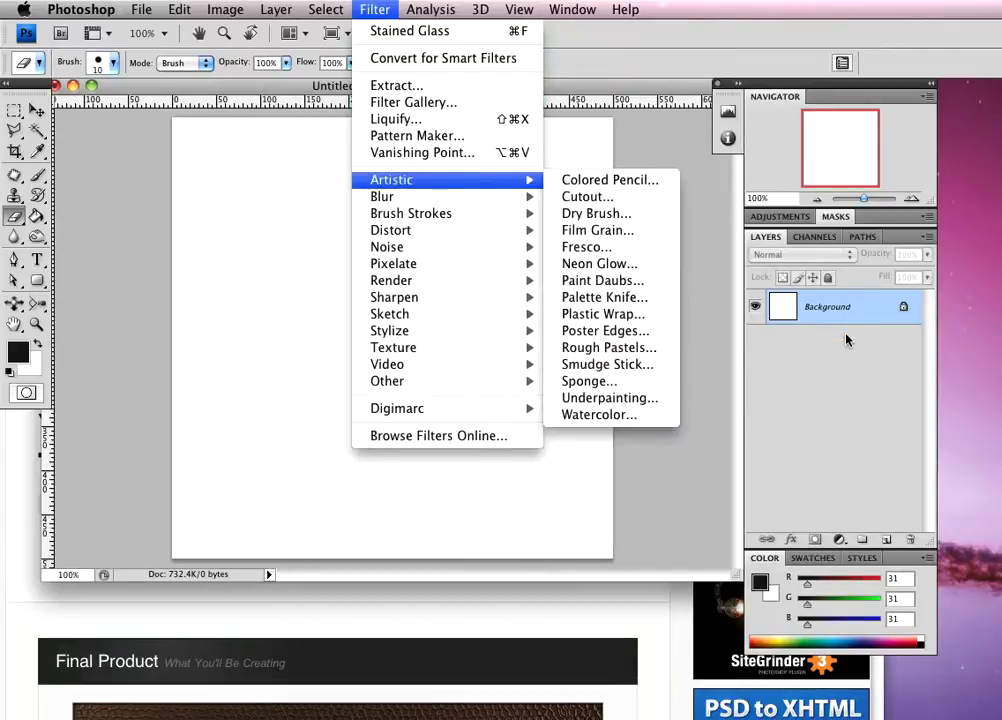
{"action": "left_click", "coordinate": [857, 312]}
{"action": "double_click", "coordinate": [857, 312]}
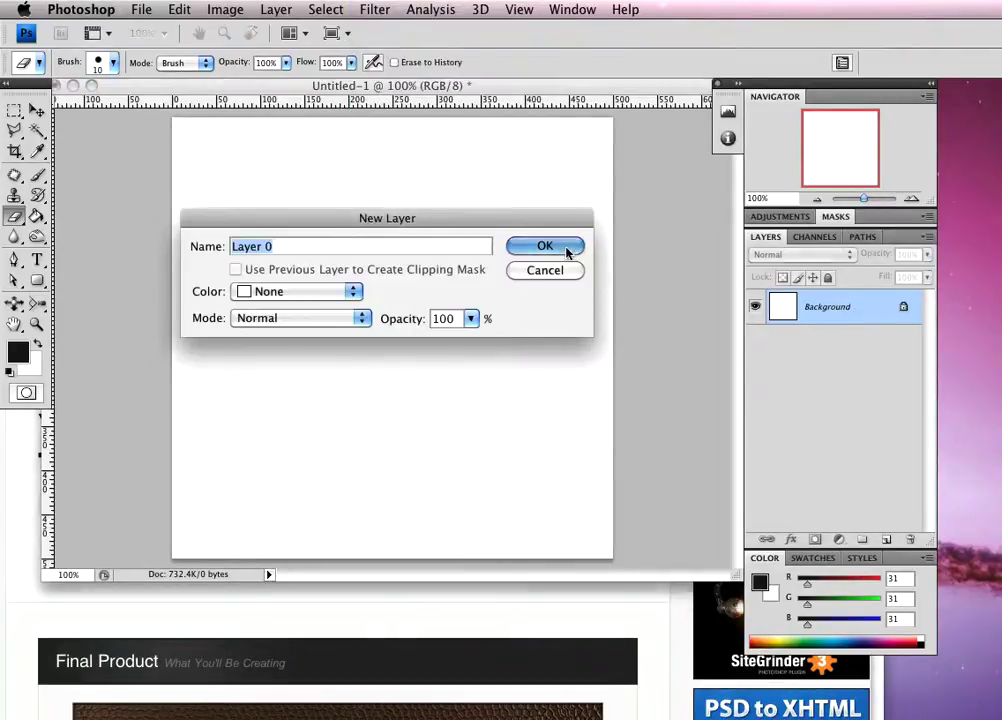
{"action": "left_click", "coordinate": [565, 247]}
Step: Apply Stained Glass with Cell Size 10, Border Thickness 4 and Light Intensity 3
{"action": "left_click", "coordinate": [372, 12]}
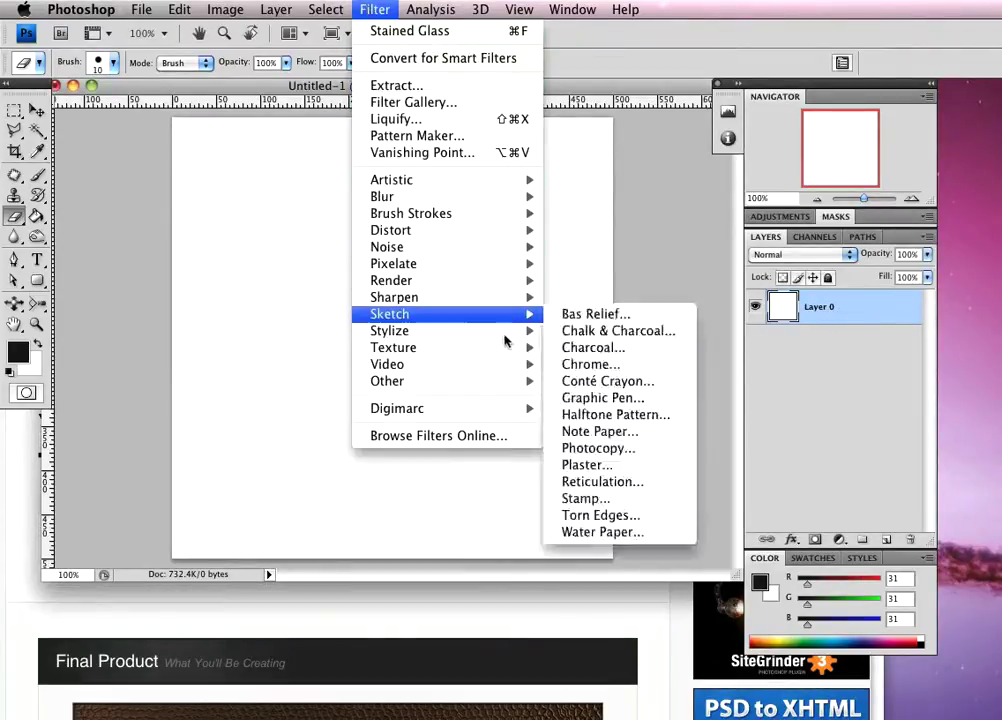
{"action": "mouse_move", "coordinate": [503, 362]}
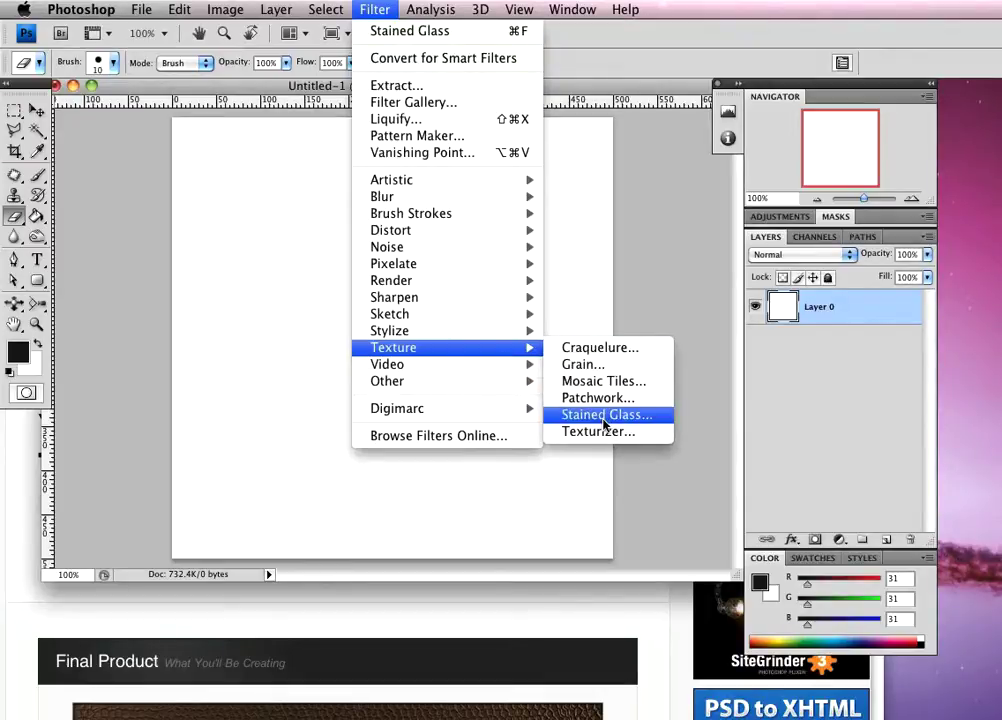
{"action": "left_click", "coordinate": [604, 415]}
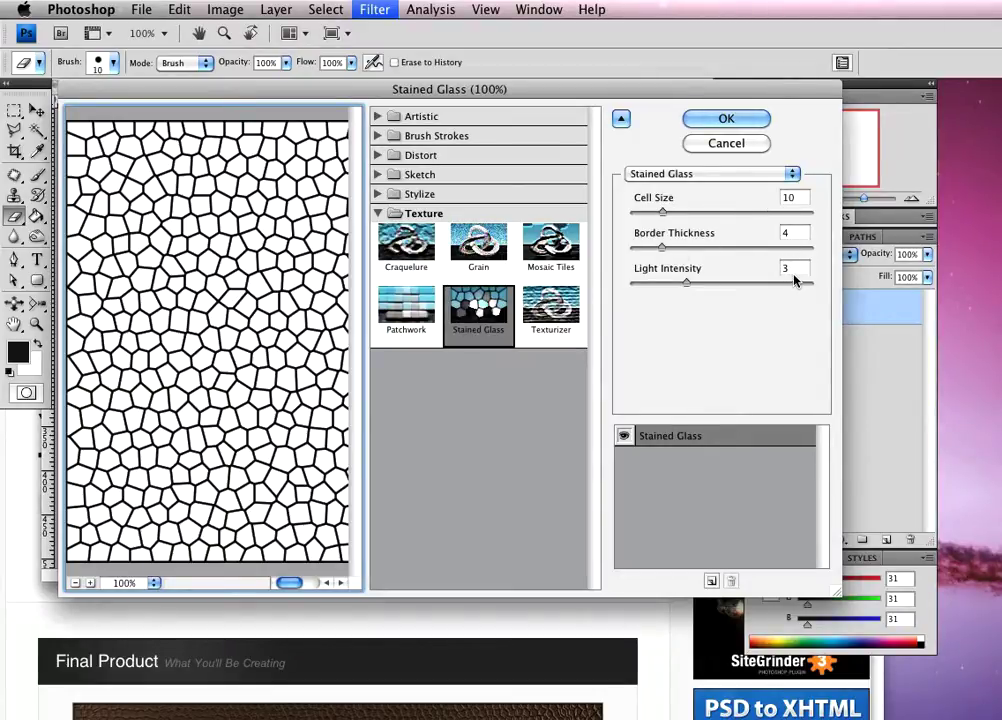
{"action": "left_click", "coordinate": [726, 118]}
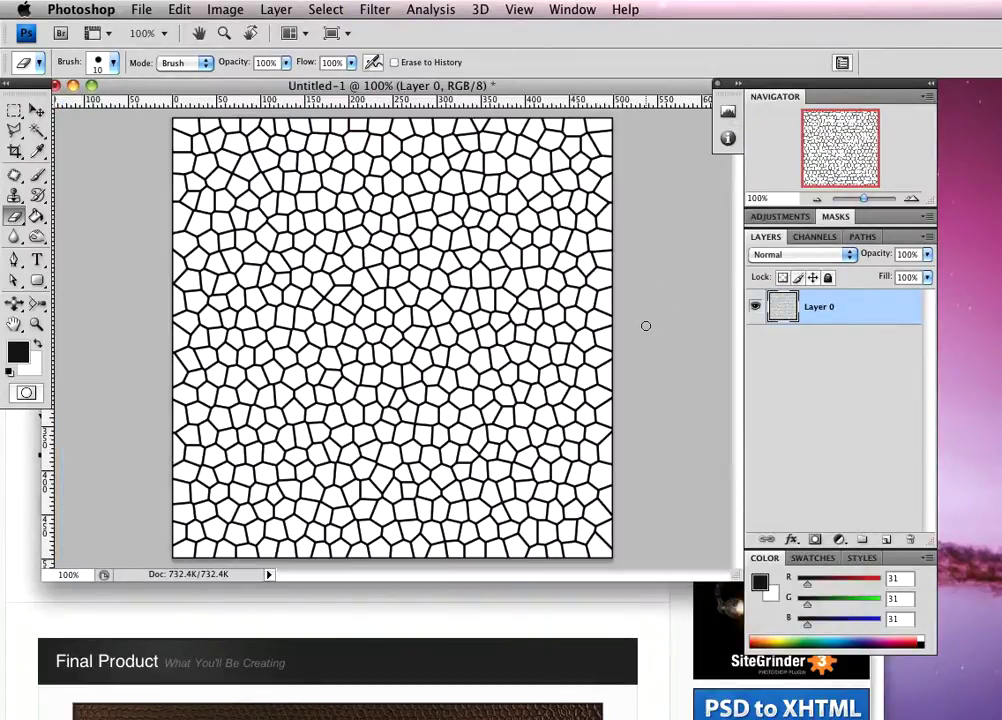
Step: Add a new Layer 1, fill it with white, and set its opacity to 50%
{"action": "key", "text": "v"}
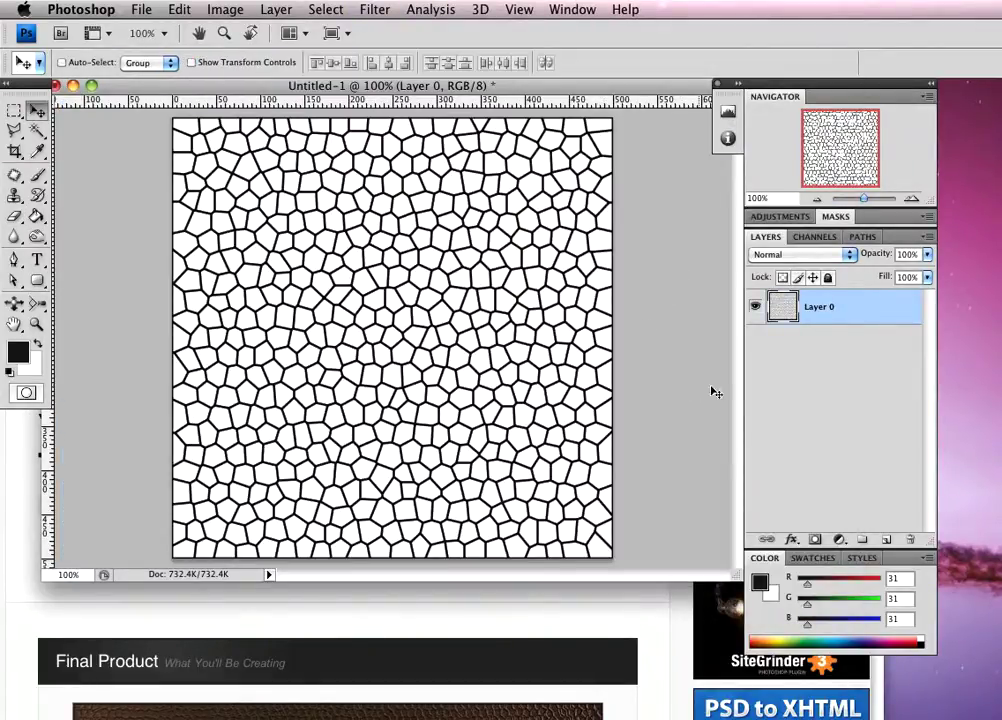
{"action": "left_click", "coordinate": [886, 540]}
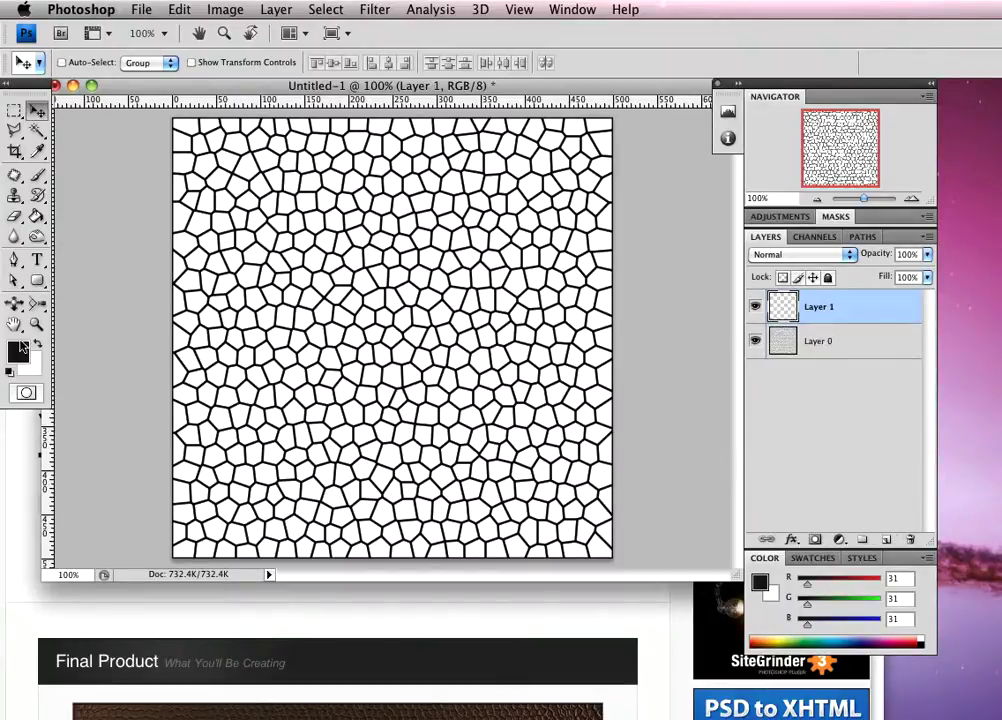
{"action": "left_click", "coordinate": [36, 345]}
{"action": "key", "text": "g"}
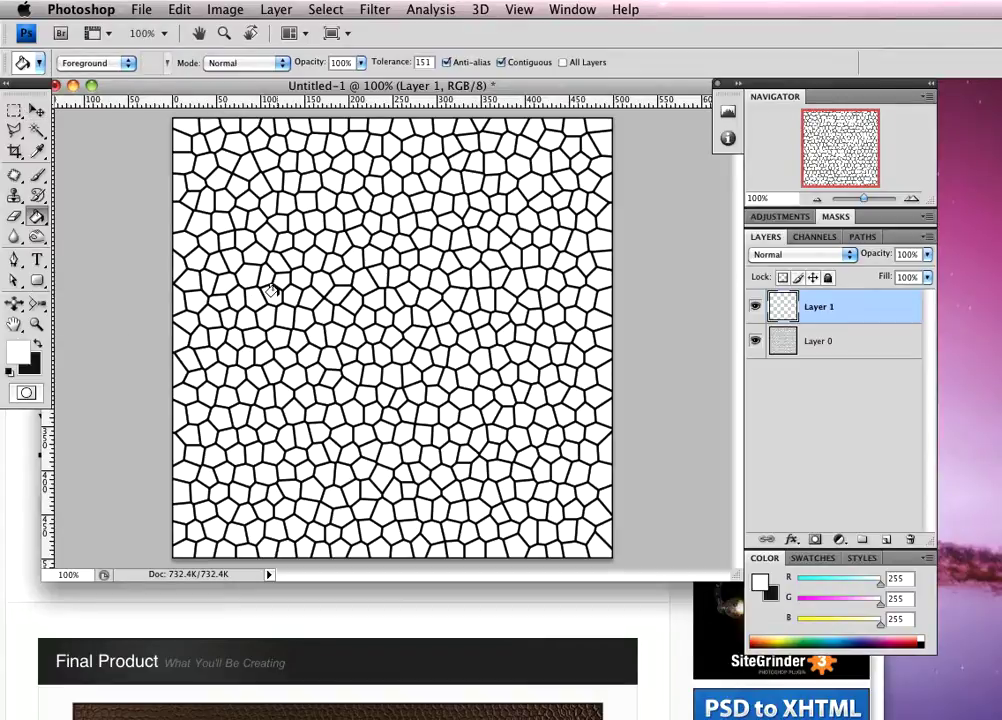
{"action": "left_click", "coordinate": [365, 300]}
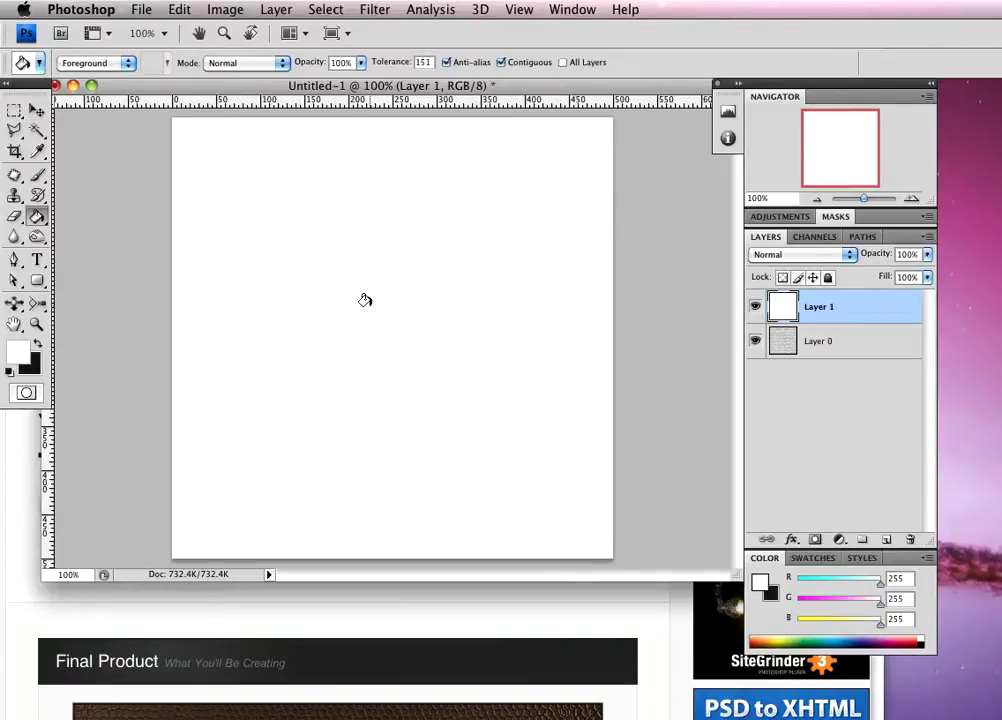
{"action": "left_click", "coordinate": [906, 254]}
{"action": "type", "text": "0"}
{"action": "key", "text": "Return"}
{"action": "type", "text": "50"}
{"action": "key", "text": "Return"}
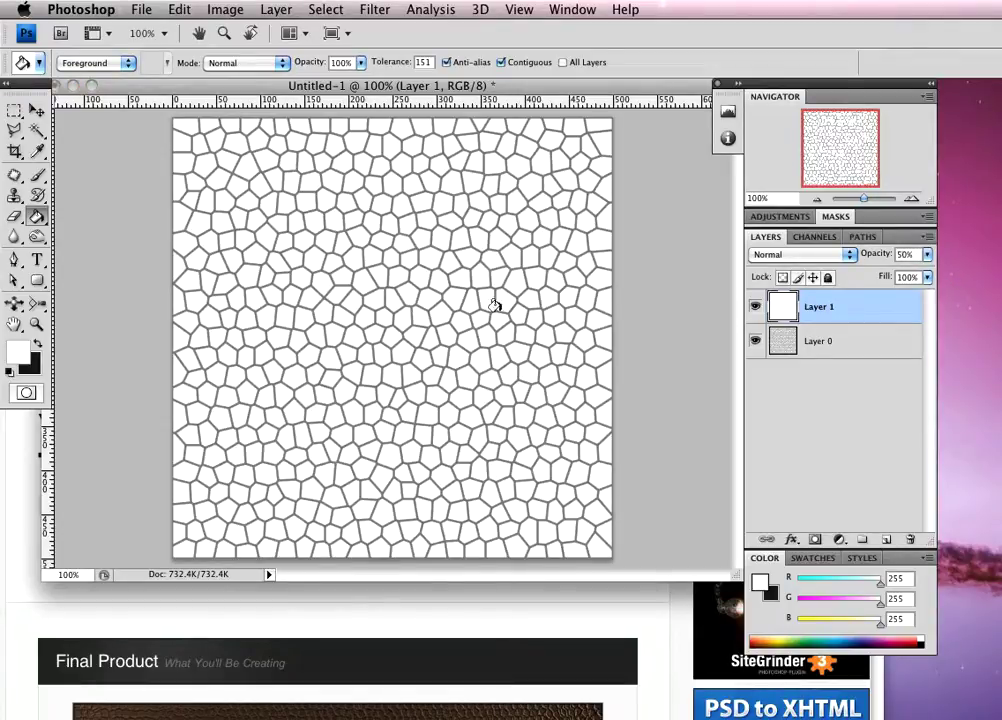
Step: Restore black as the foreground colour and reapply the Stained Glass filter to Layer 1
{"action": "left_click", "coordinate": [40, 344]}
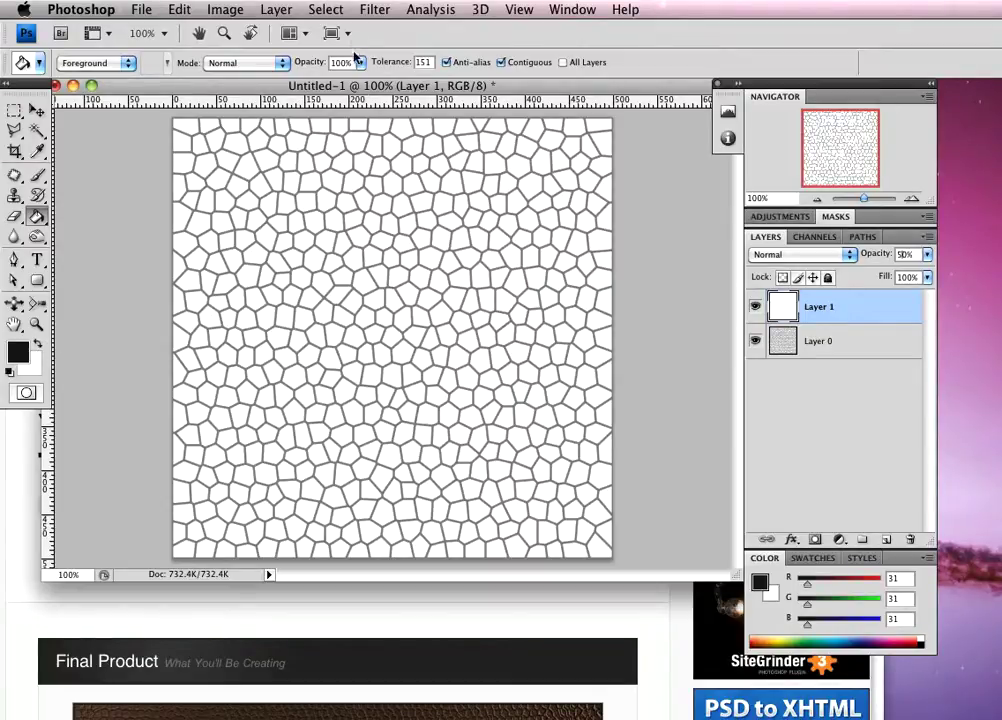
{"action": "left_click", "coordinate": [371, 10]}
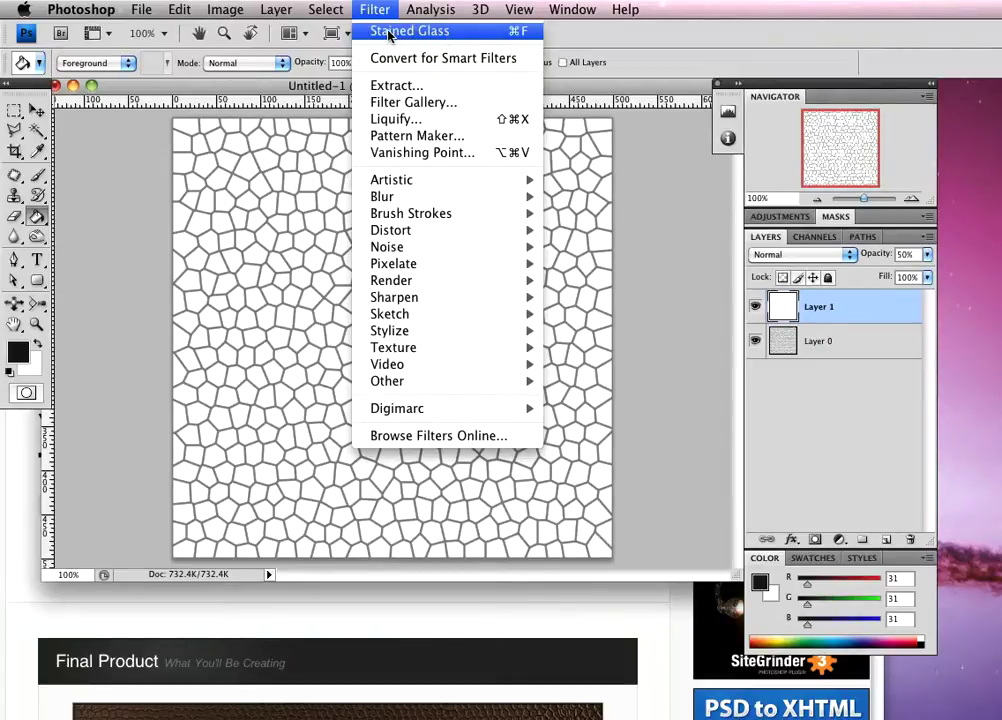
{"action": "left_click", "coordinate": [389, 32]}
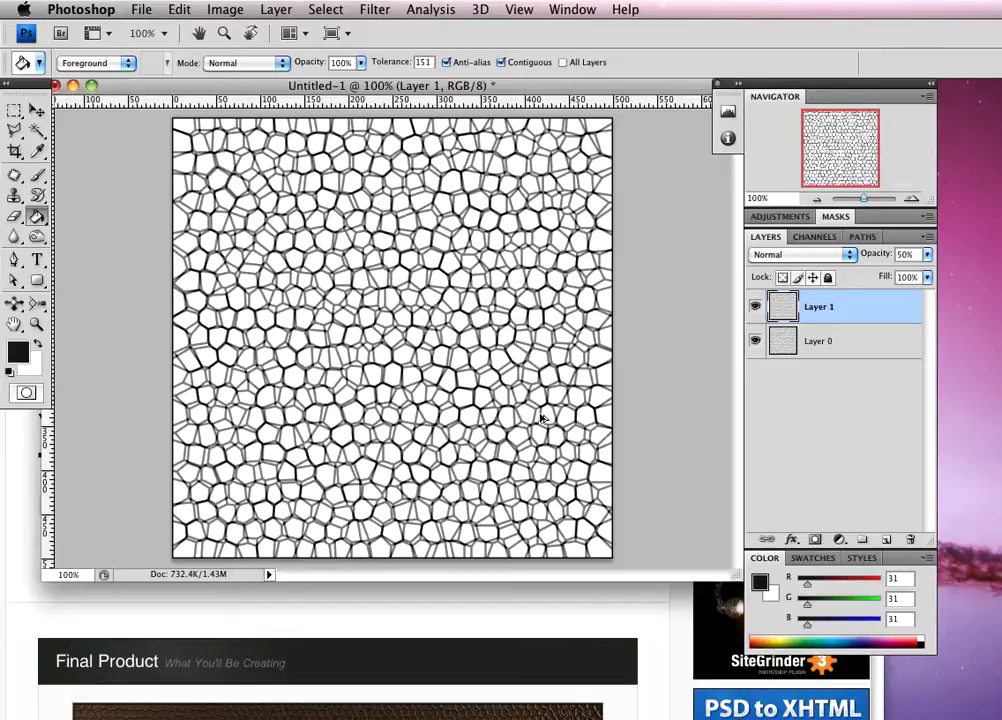
{"action": "key", "text": "super+alt+f"}
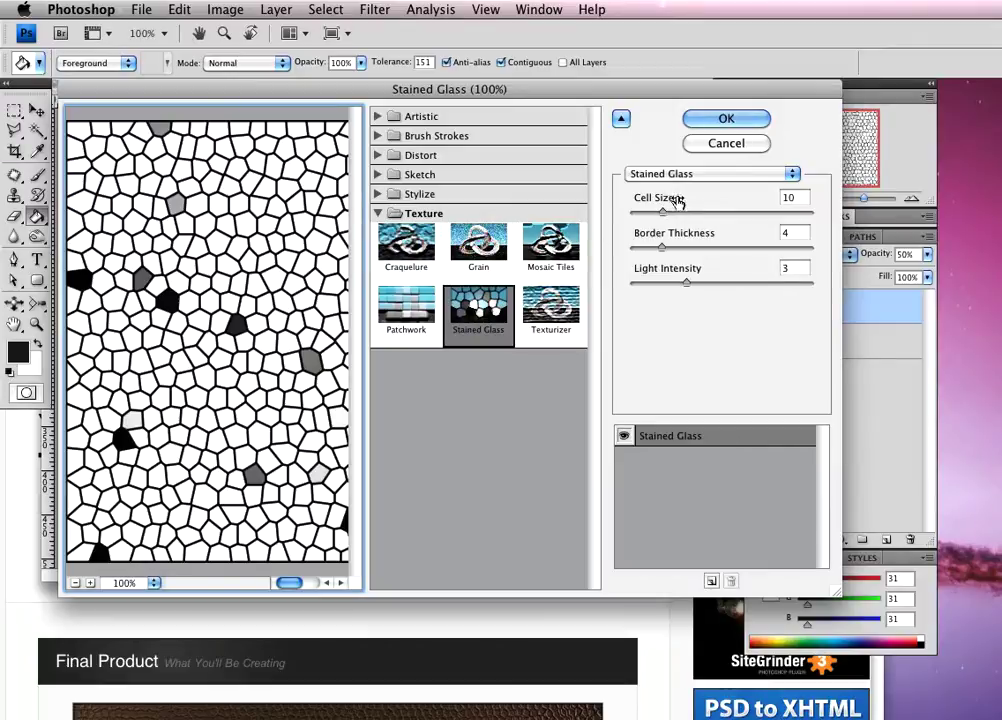
{"action": "left_click", "coordinate": [726, 143]}
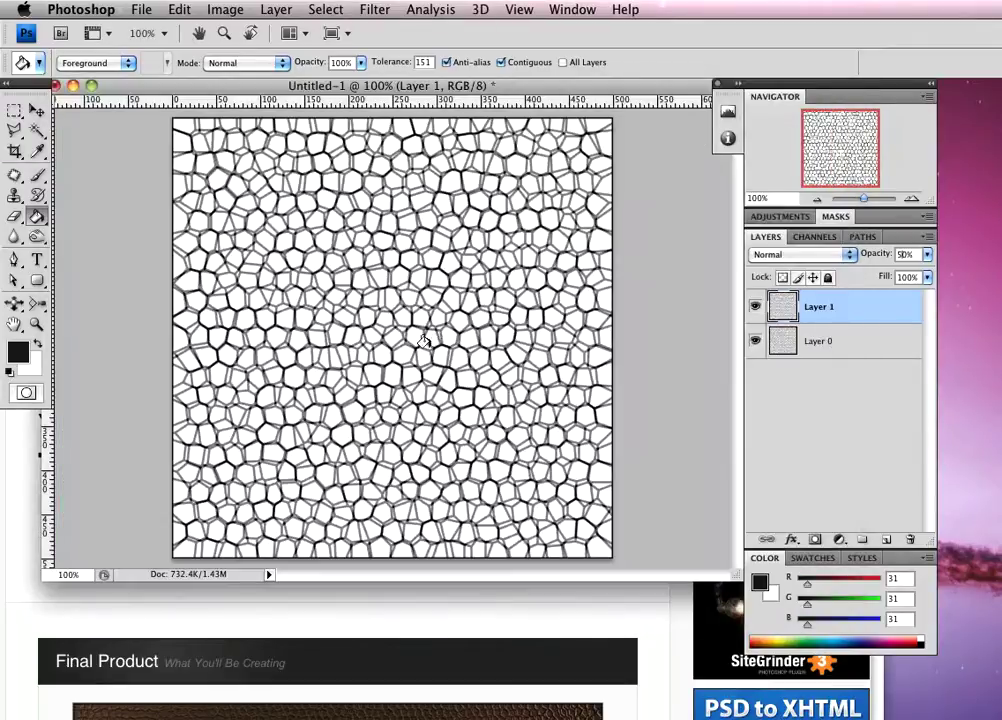
{"action": "key", "text": "Return"}
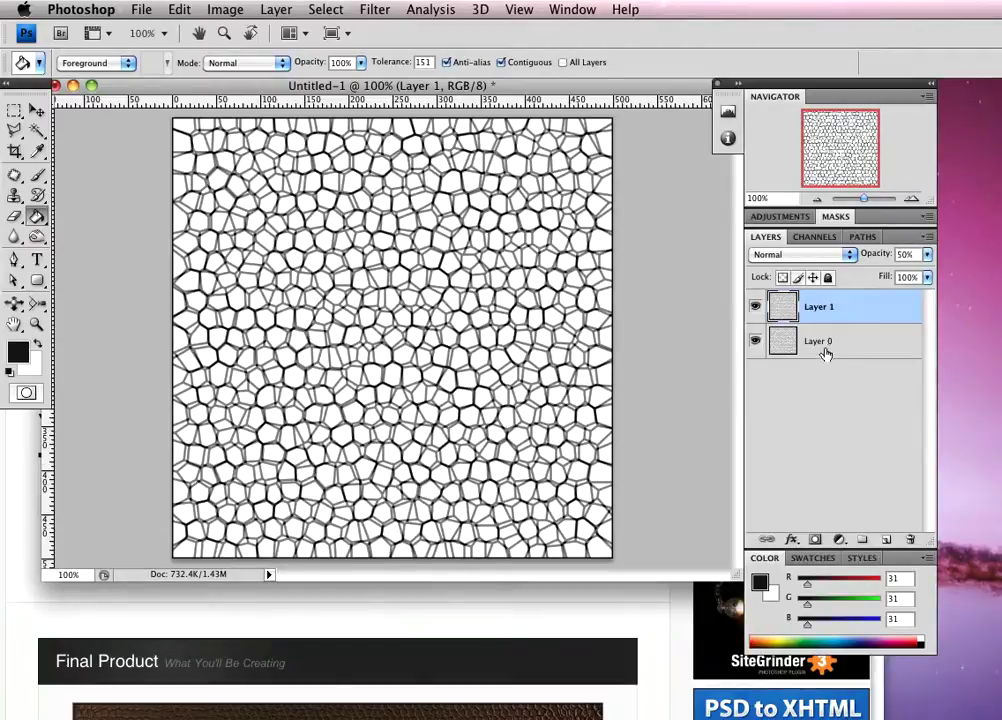
Step: Select Layer 0 together with Layer 1 and merge them into one layer
{"action": "left_click", "coordinate": [866, 347], "text": "shift"}
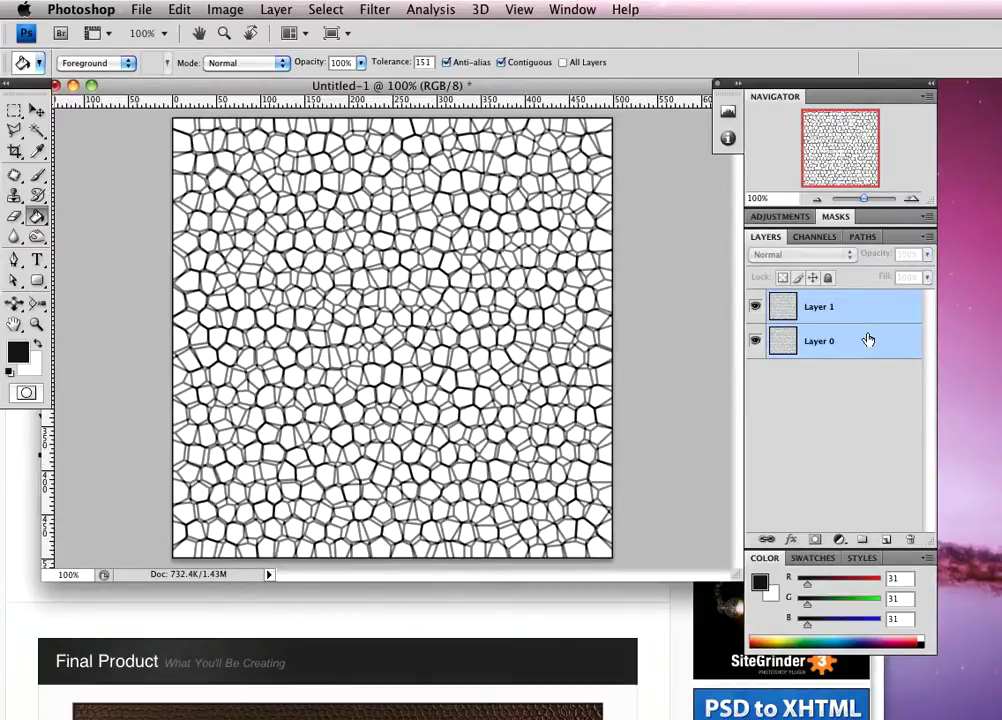
{"action": "key", "text": "super+e"}
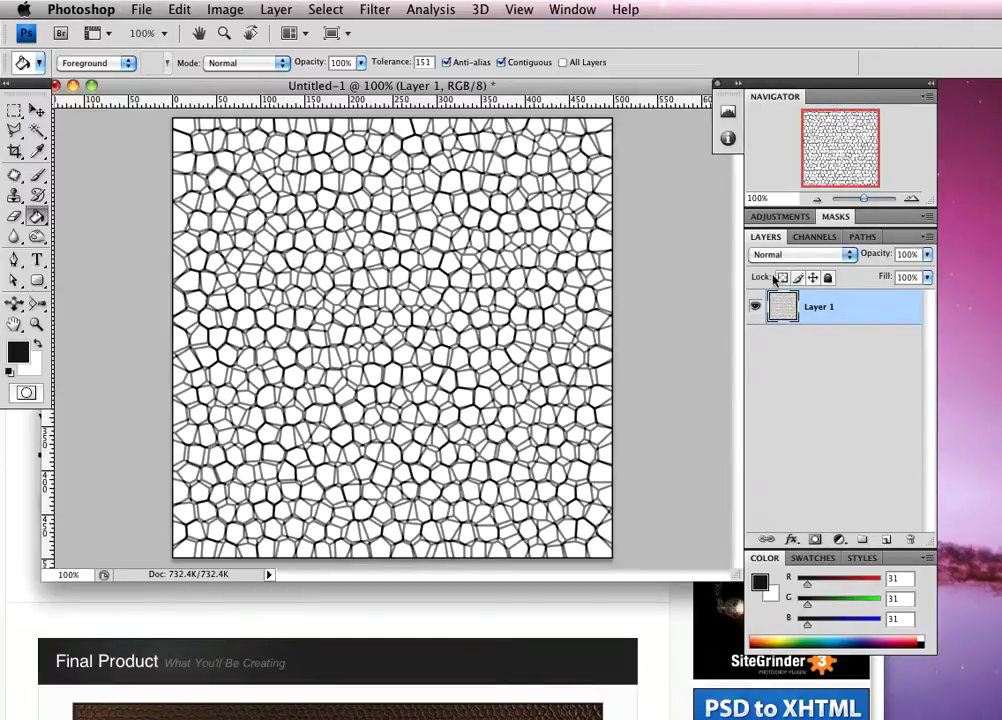
Step: Apply Add Noise to Layer 1 at Amount 20%, Uniform distribution, Monochromatic
{"action": "left_click", "coordinate": [374, 12]}
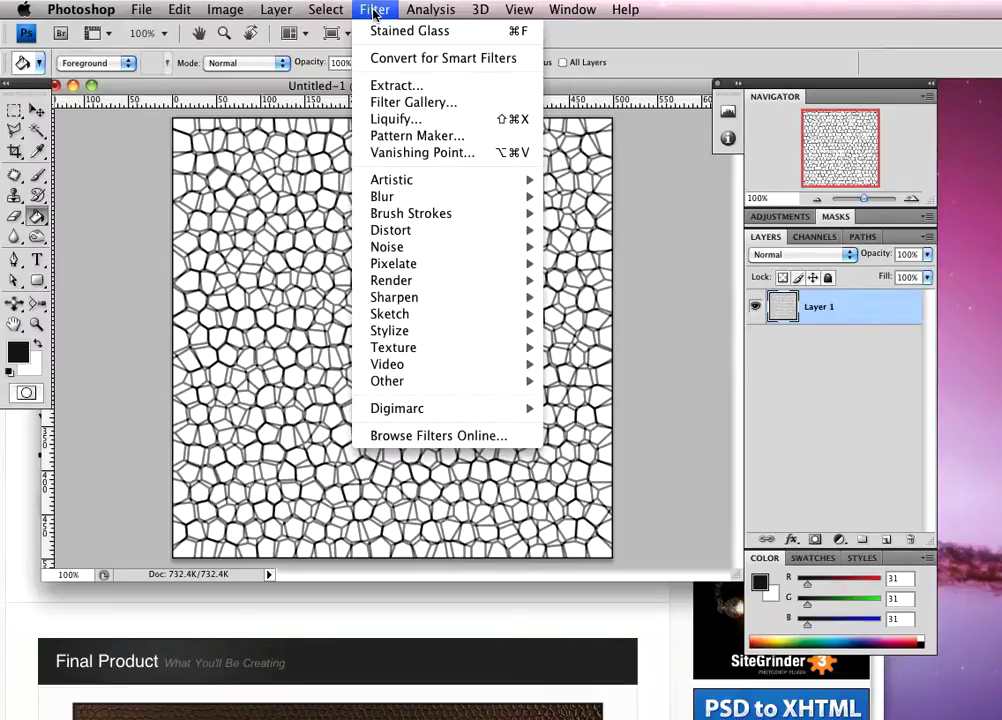
{"action": "mouse_move", "coordinate": [445, 248]}
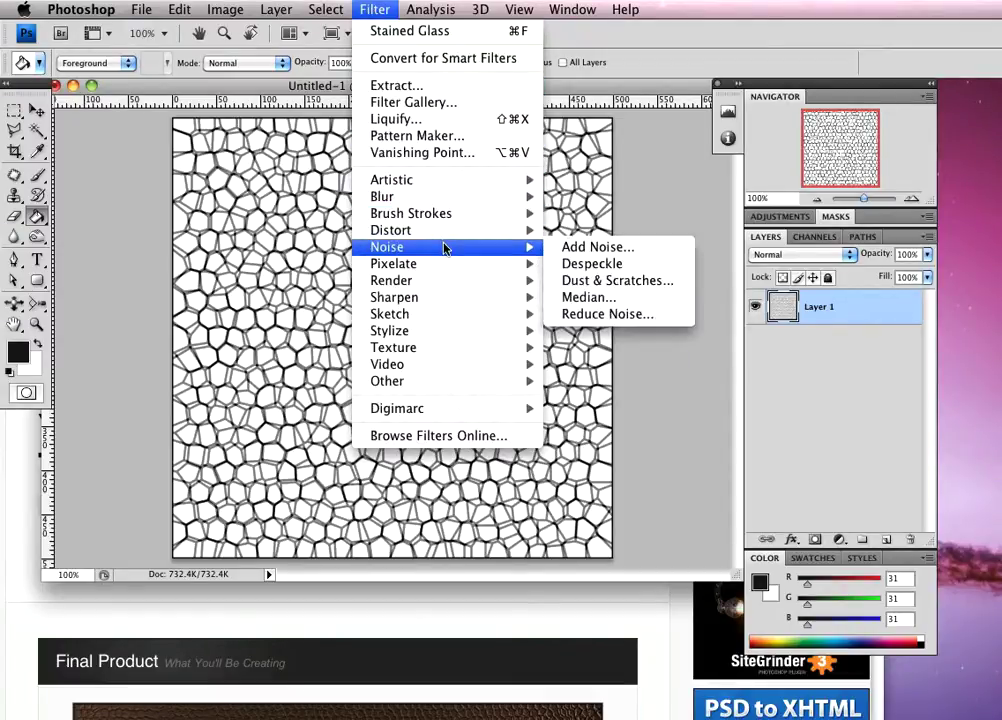
{"action": "left_click", "coordinate": [584, 248]}
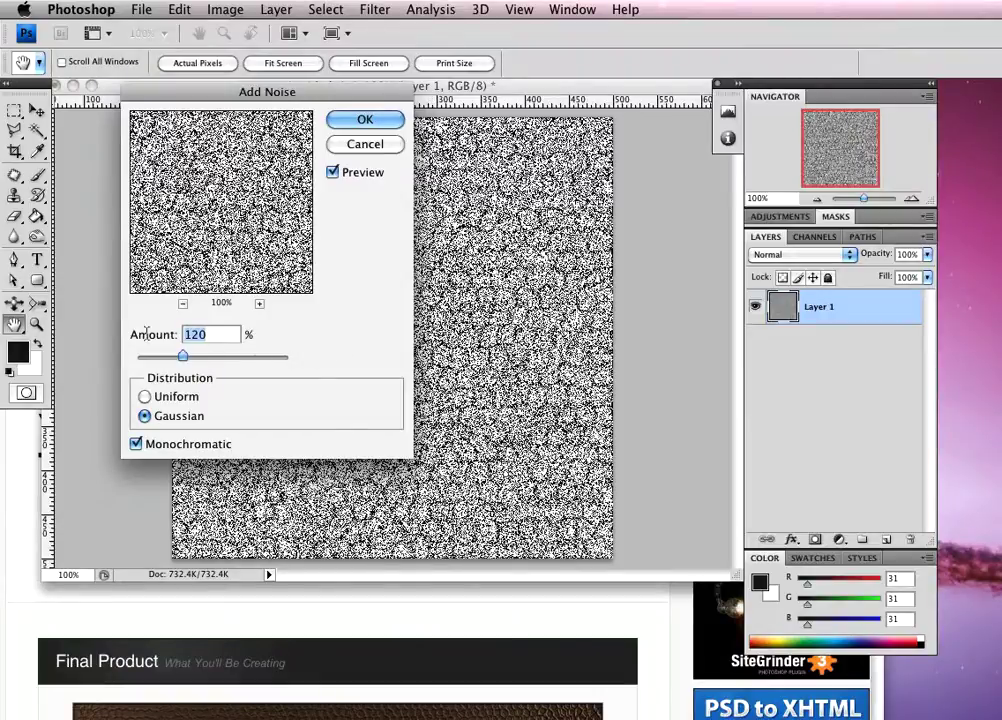
{"action": "type", "text": "20"}
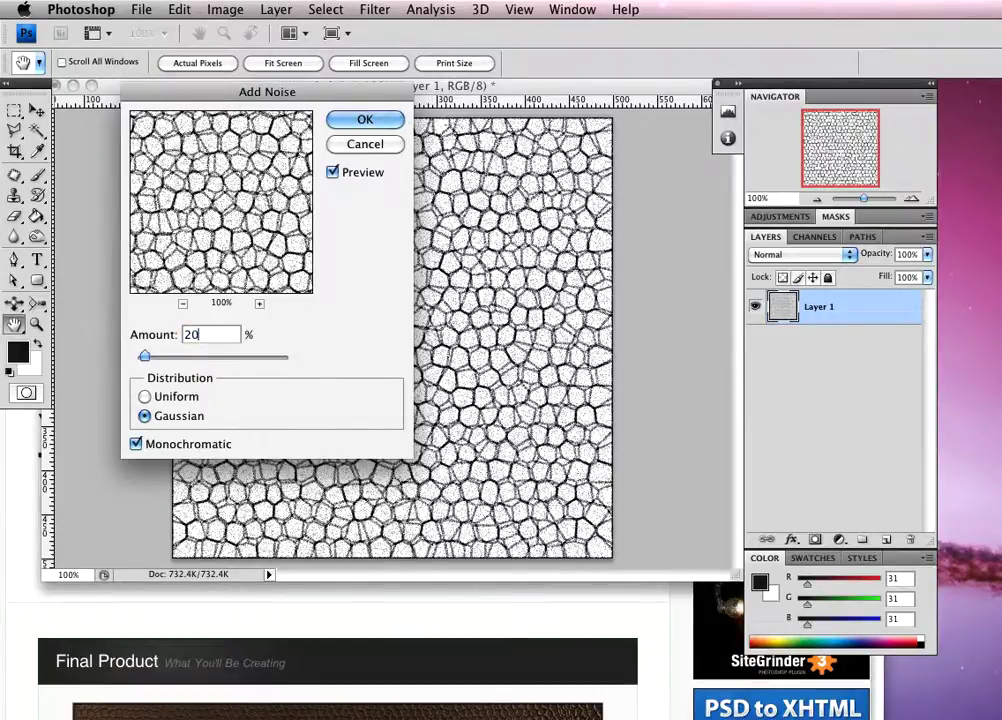
{"action": "left_click", "coordinate": [145, 398]}
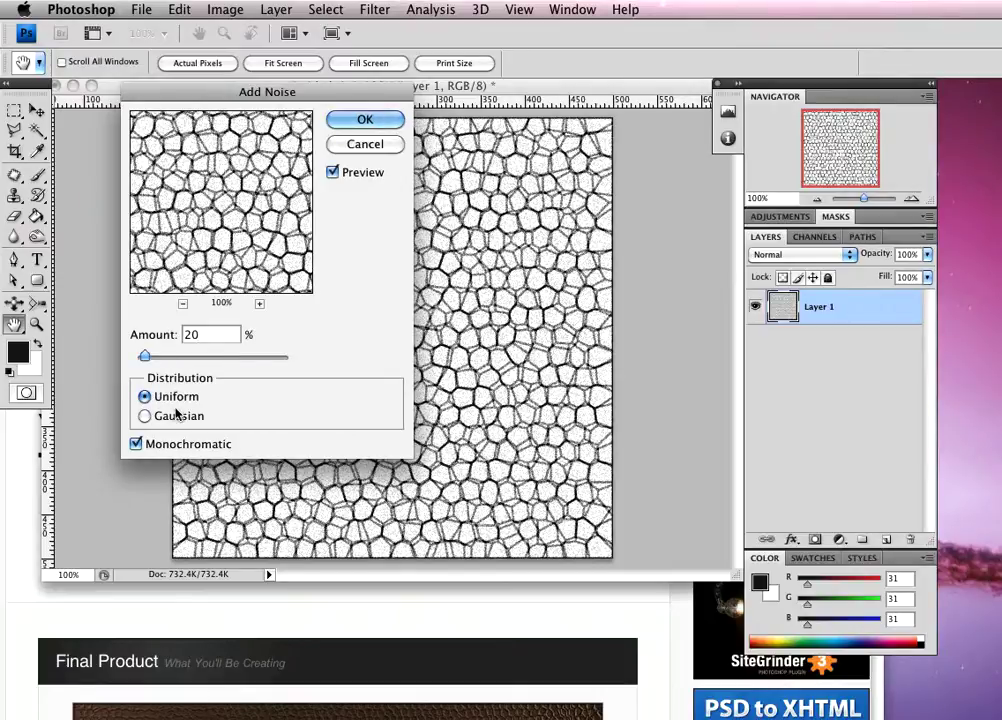
{"action": "left_click", "coordinate": [358, 120]}
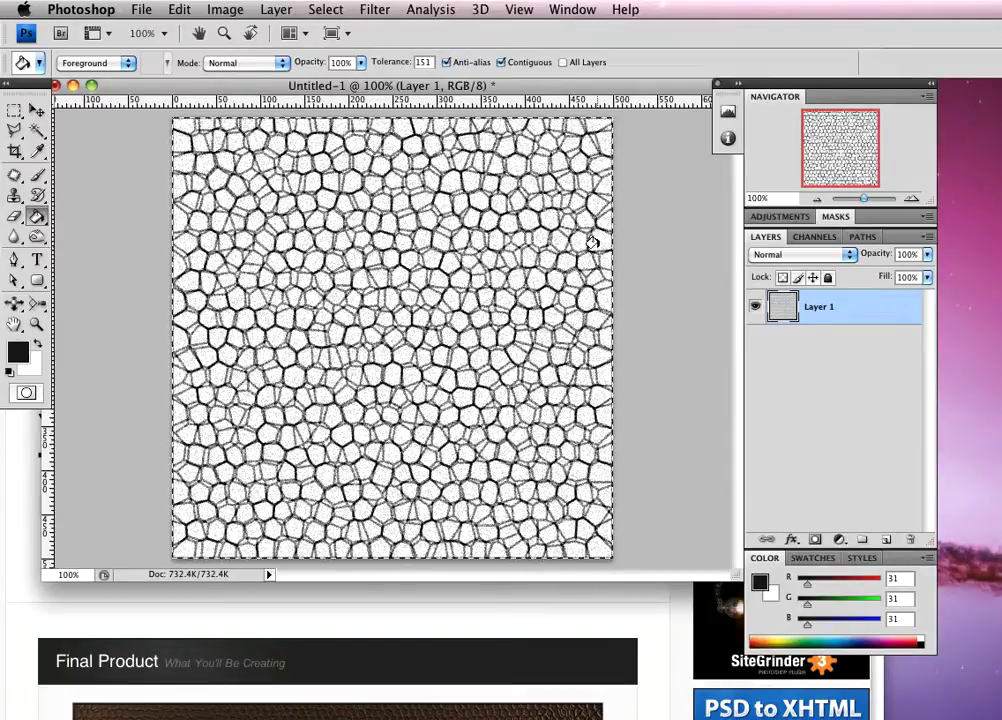
Step: Create an Alpha 1 channel, paste the noisy cell texture into it, and reselect RGB
{"action": "left_click", "coordinate": [822, 239]}
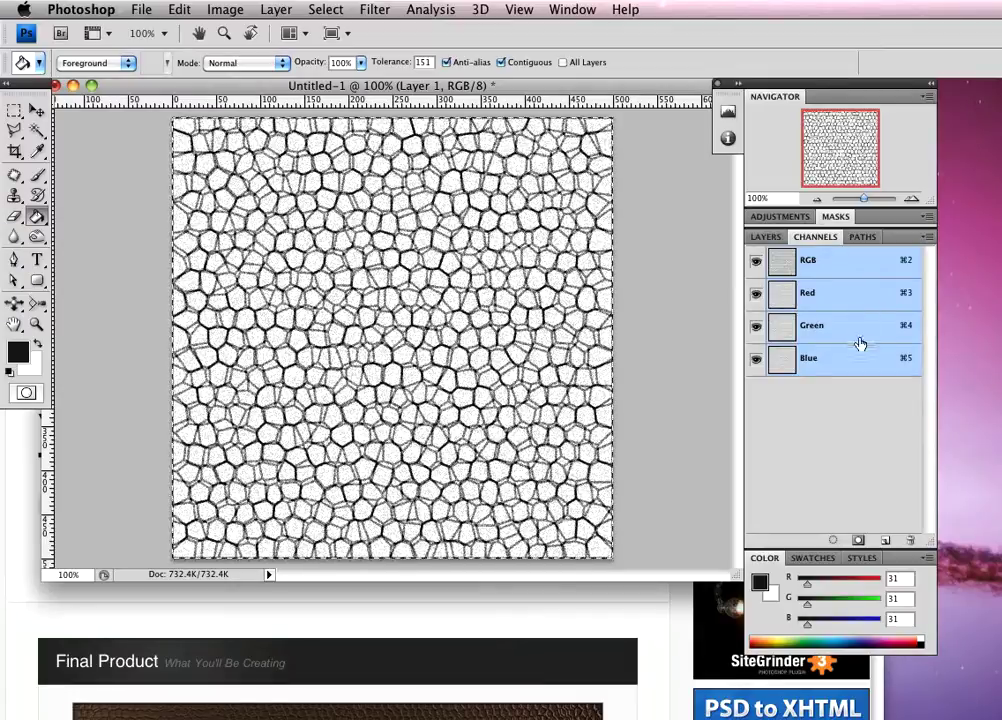
{"action": "left_click", "coordinate": [886, 542]}
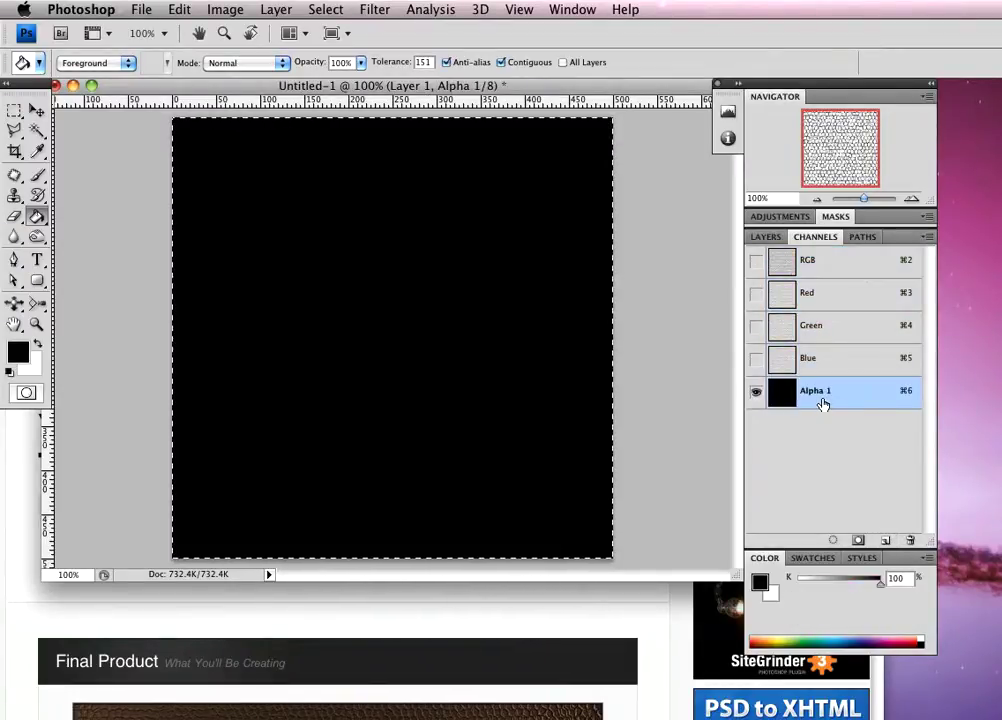
{"action": "key", "text": "super+v"}
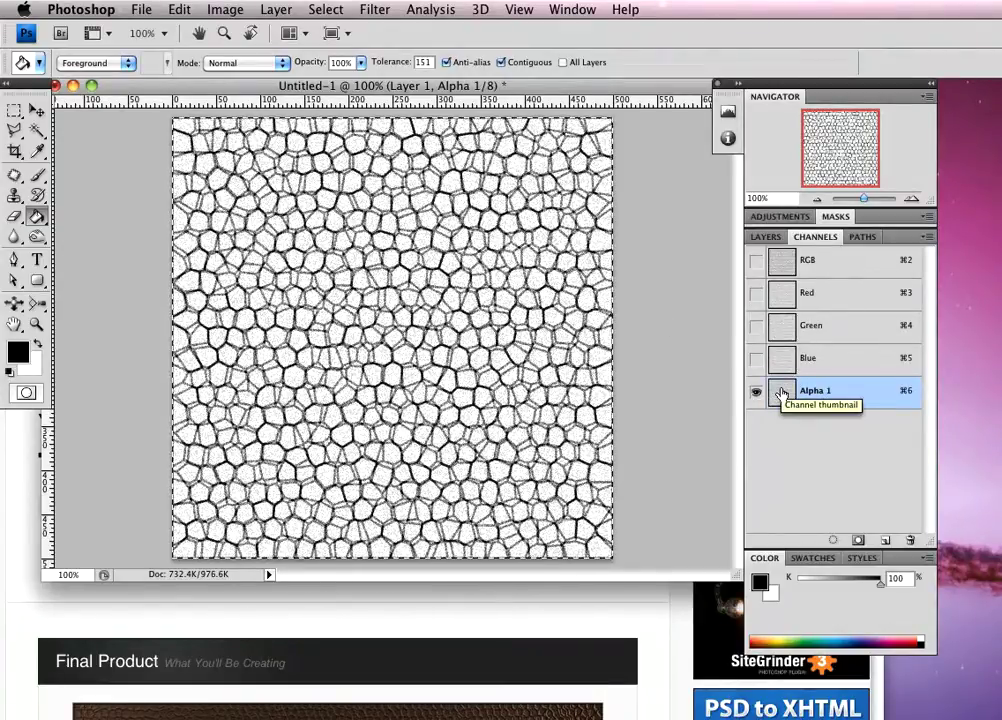
{"action": "left_click", "coordinate": [792, 269]}
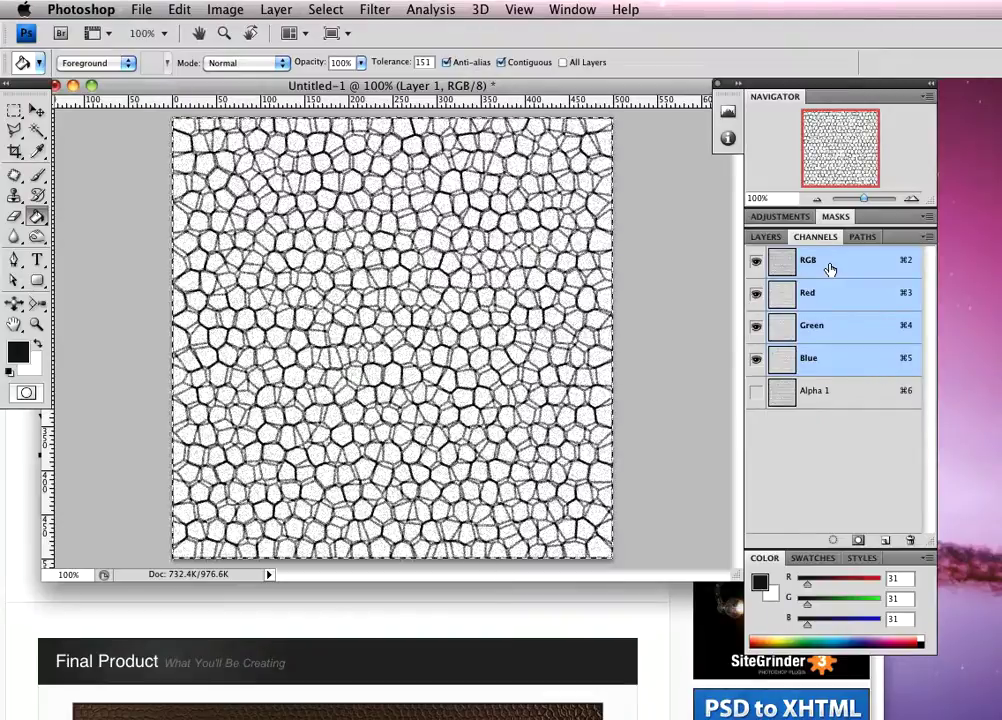
{"action": "right_click", "coordinate": [830, 267]}
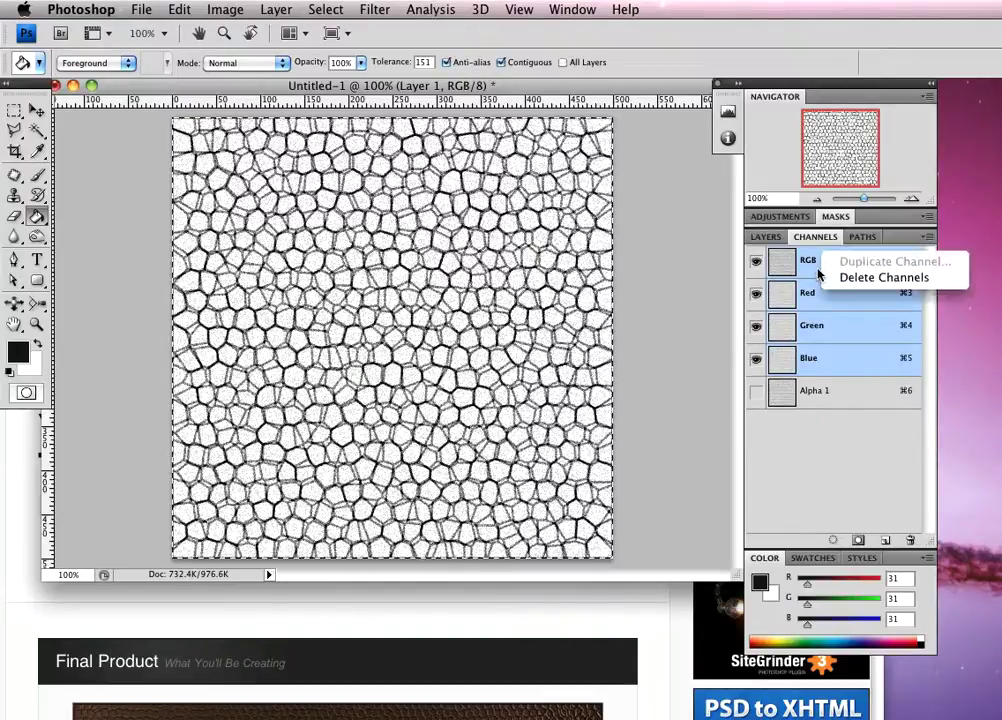
{"action": "left_click", "coordinate": [823, 267]}
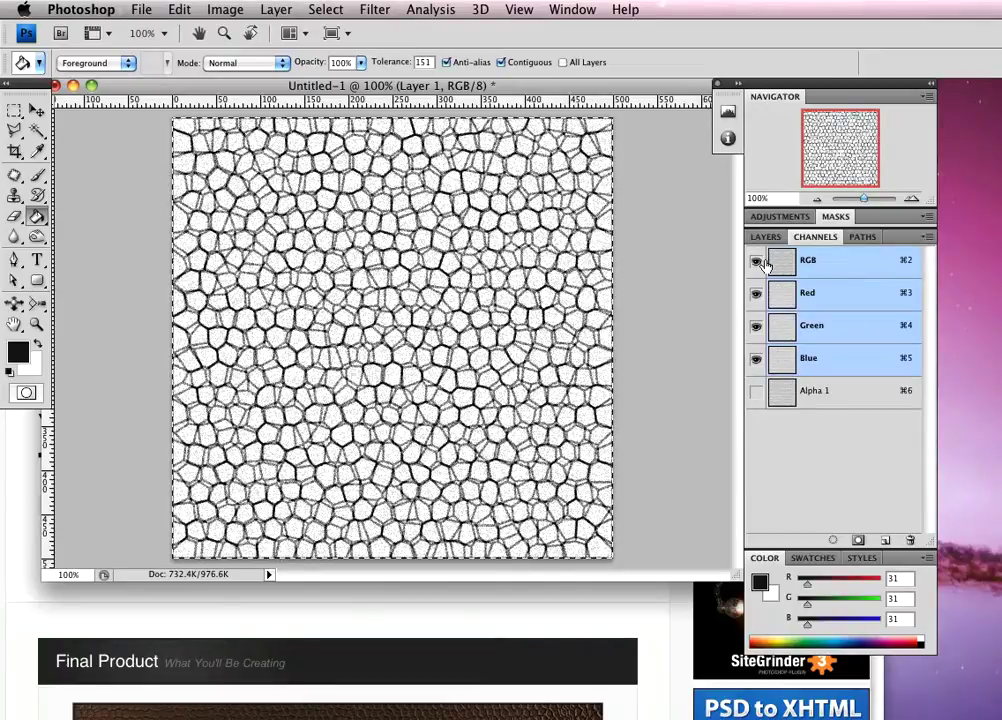
{"action": "left_click", "coordinate": [182, 10]}
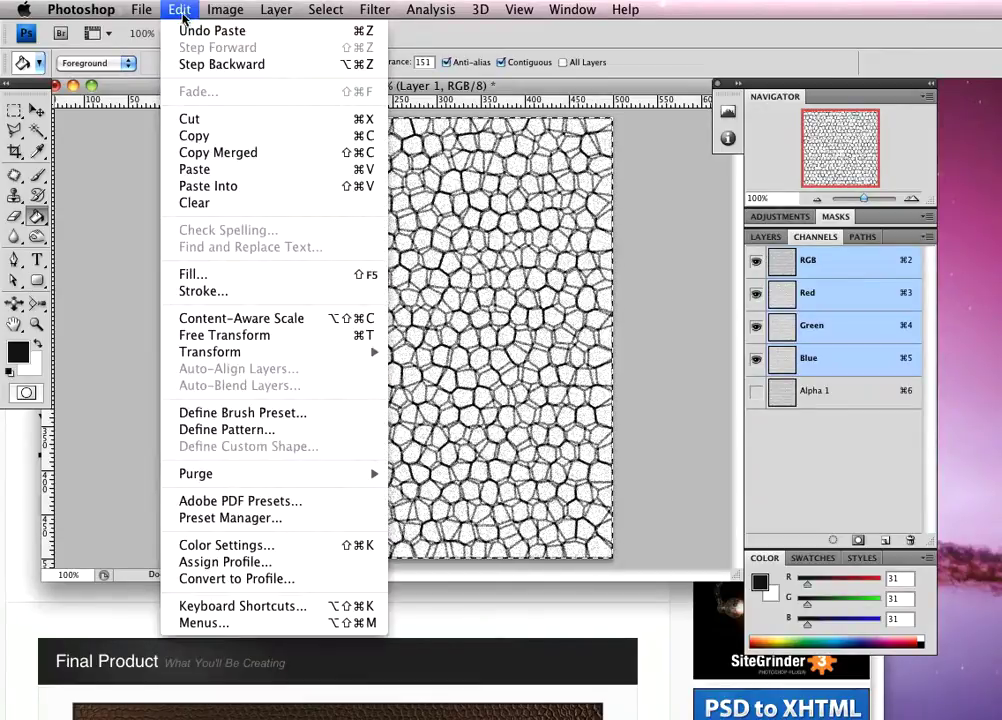
Step: Fill Layer 1 with the custom colour #66531b (R102 G83 B27)
{"action": "left_click", "coordinate": [276, 274]}
{"action": "left_click_drag", "start_coordinate": [733, 260], "coordinate": [313, 142]}
{"action": "left_click", "coordinate": [466, 184]}
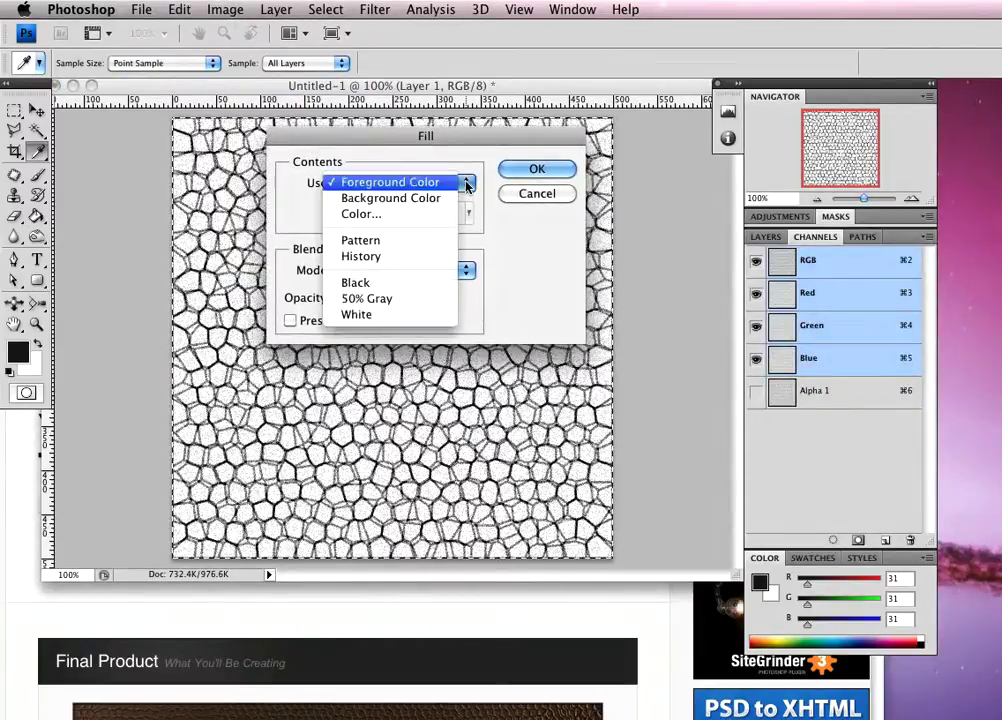
{"action": "left_click", "coordinate": [408, 224]}
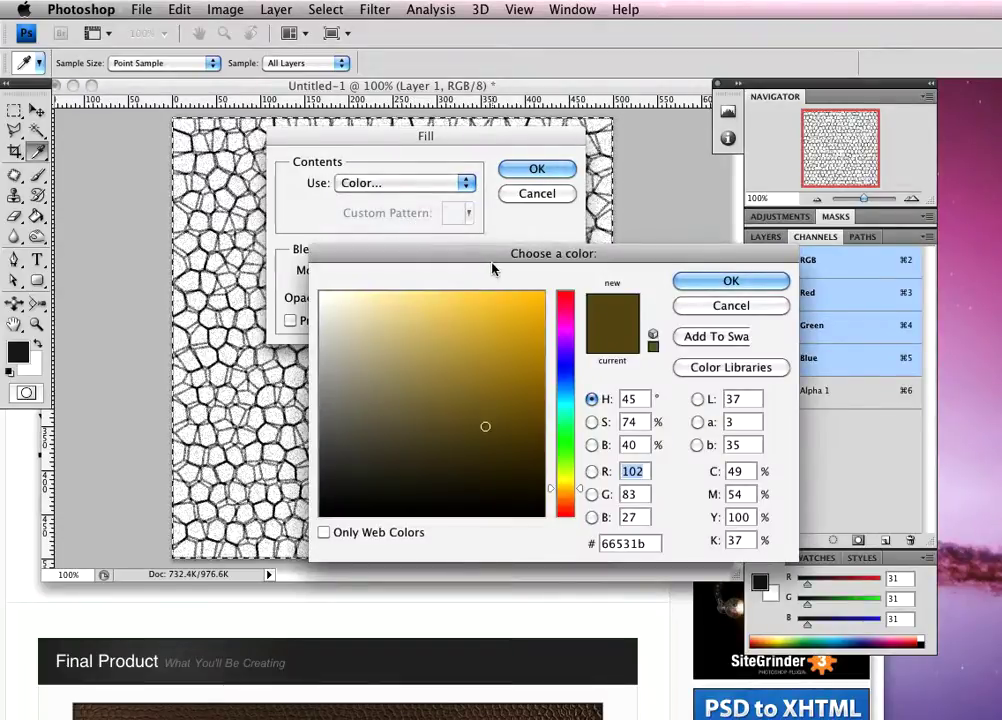
{"action": "left_click_drag", "start_coordinate": [515, 264], "coordinate": [472, 193]}
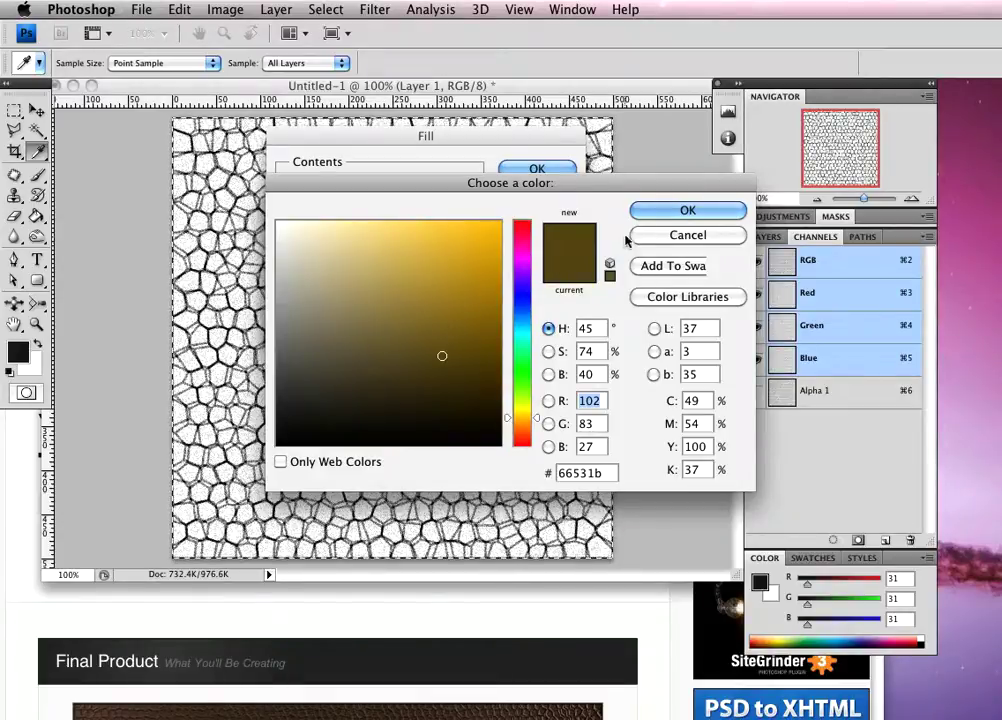
{"action": "left_click", "coordinate": [646, 215]}
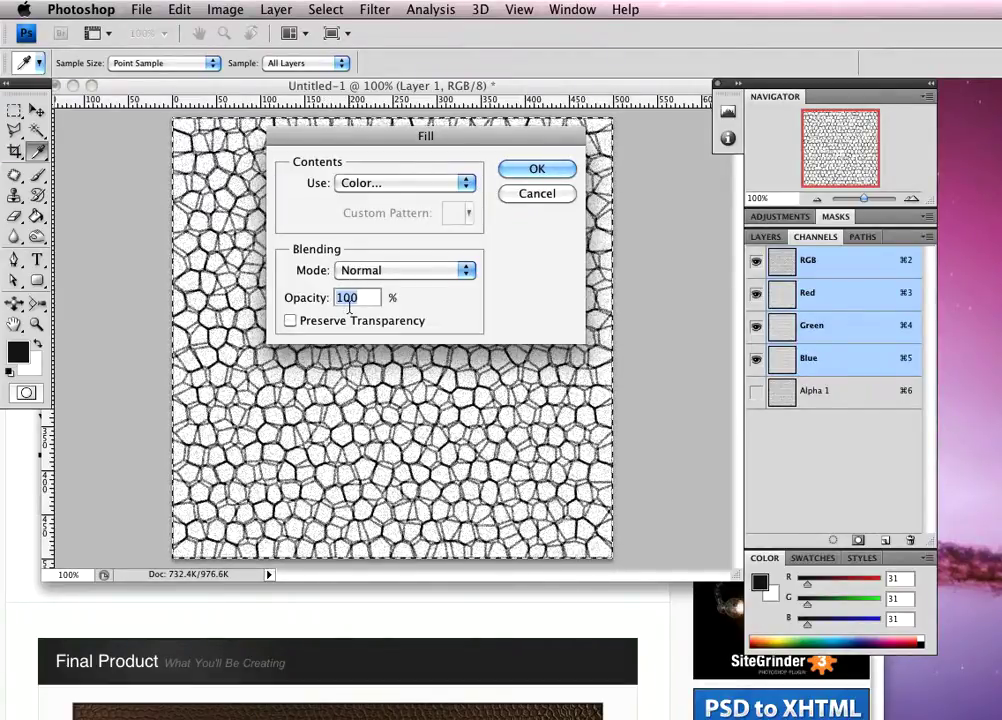
{"action": "left_click", "coordinate": [532, 168]}
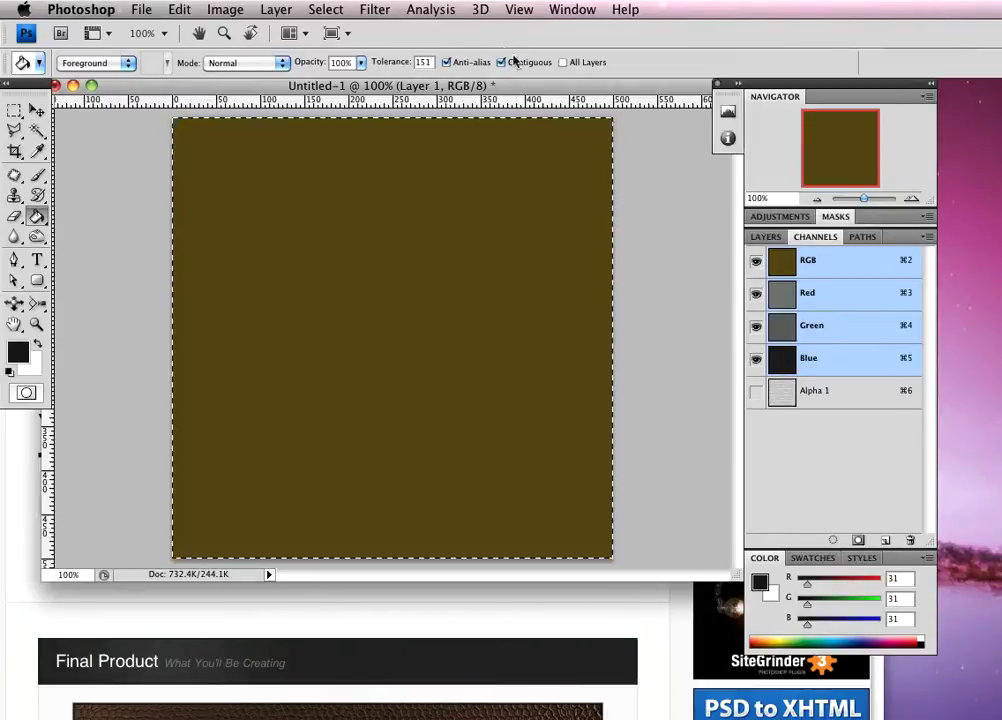
Step: Open Render > Lighting Effects and set the light's Focus to 69
{"action": "left_click", "coordinate": [378, 10]}
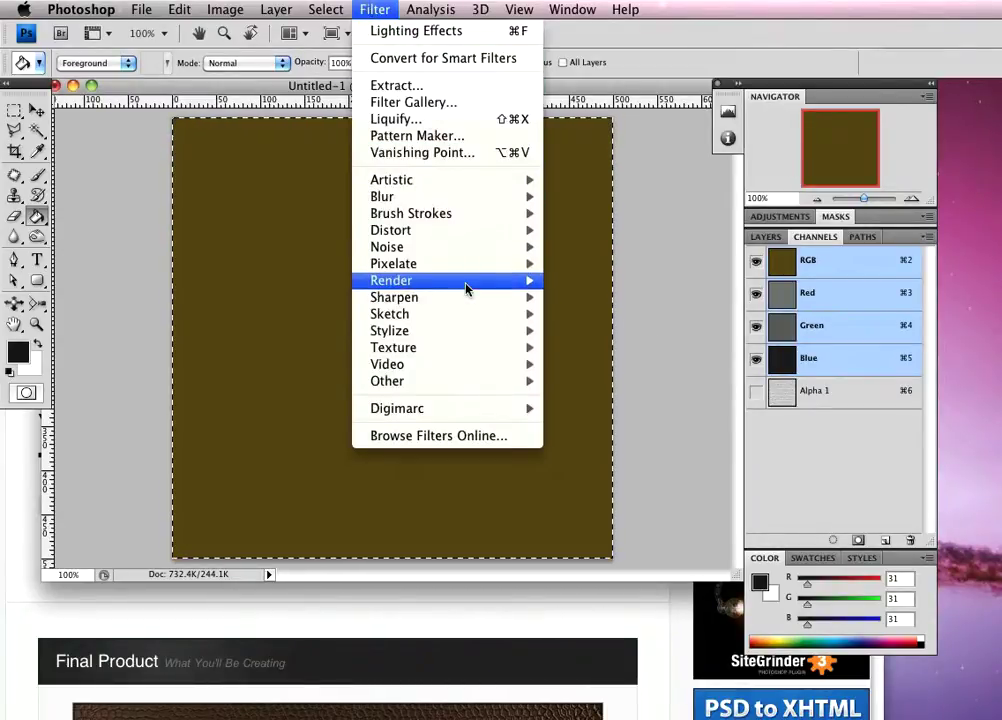
{"action": "mouse_move", "coordinate": [466, 284]}
{"action": "left_click", "coordinate": [593, 347]}
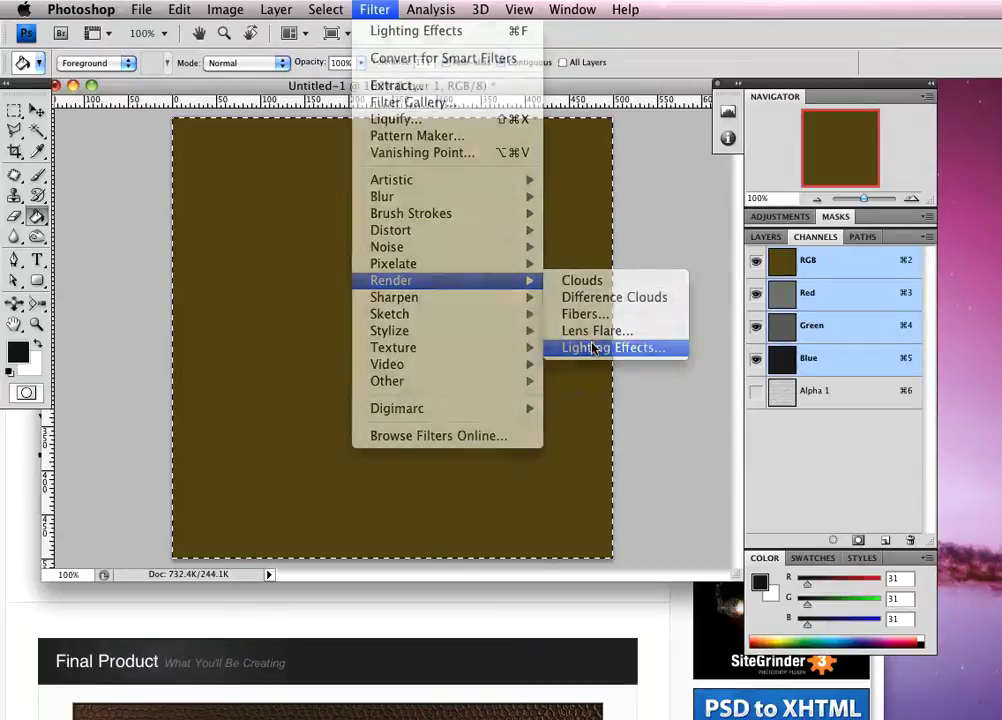
{"action": "left_click_drag", "start_coordinate": [685, 161], "coordinate": [212, 37]}
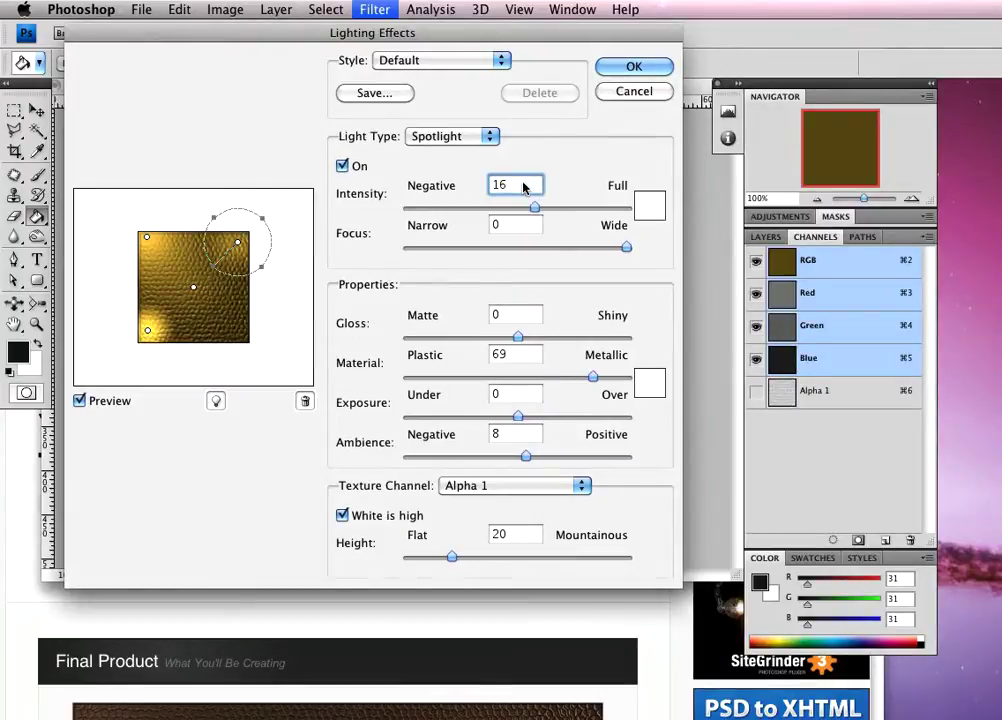
{"action": "key", "text": "BackSpace"}
{"action": "key", "text": "BackSpace"}
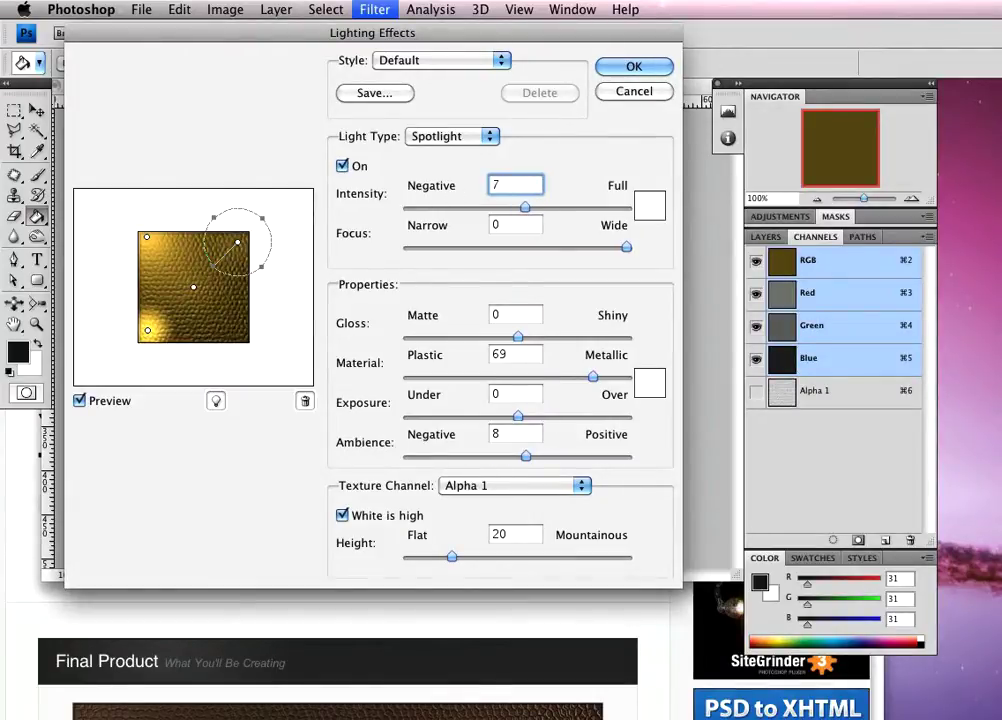
{"action": "key", "text": "Tab"}
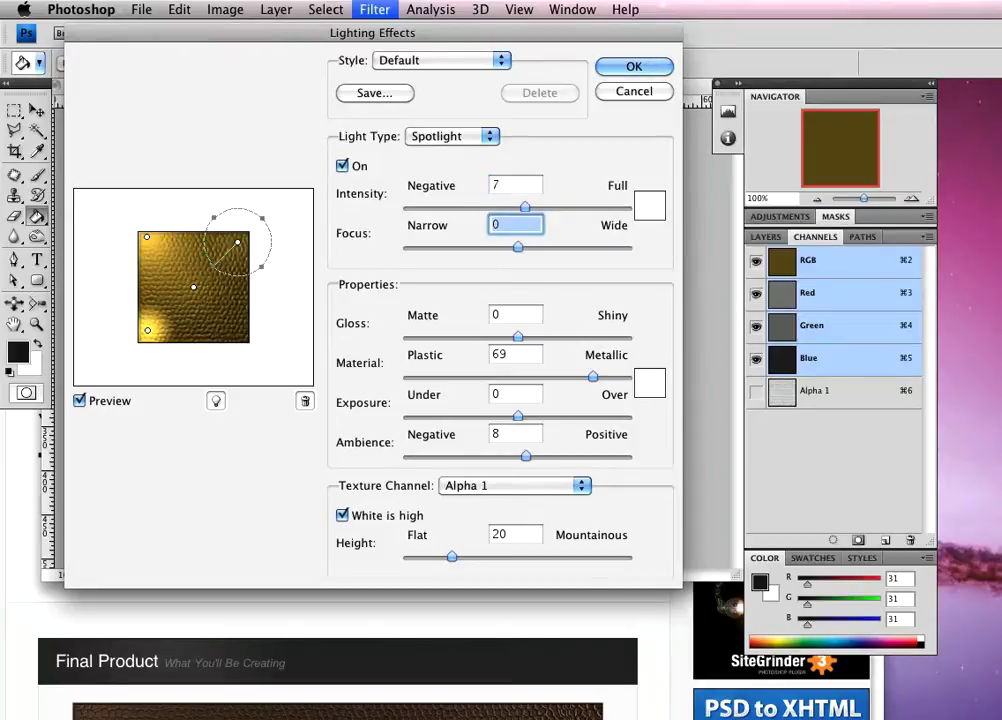
{"action": "type", "text": "69"}
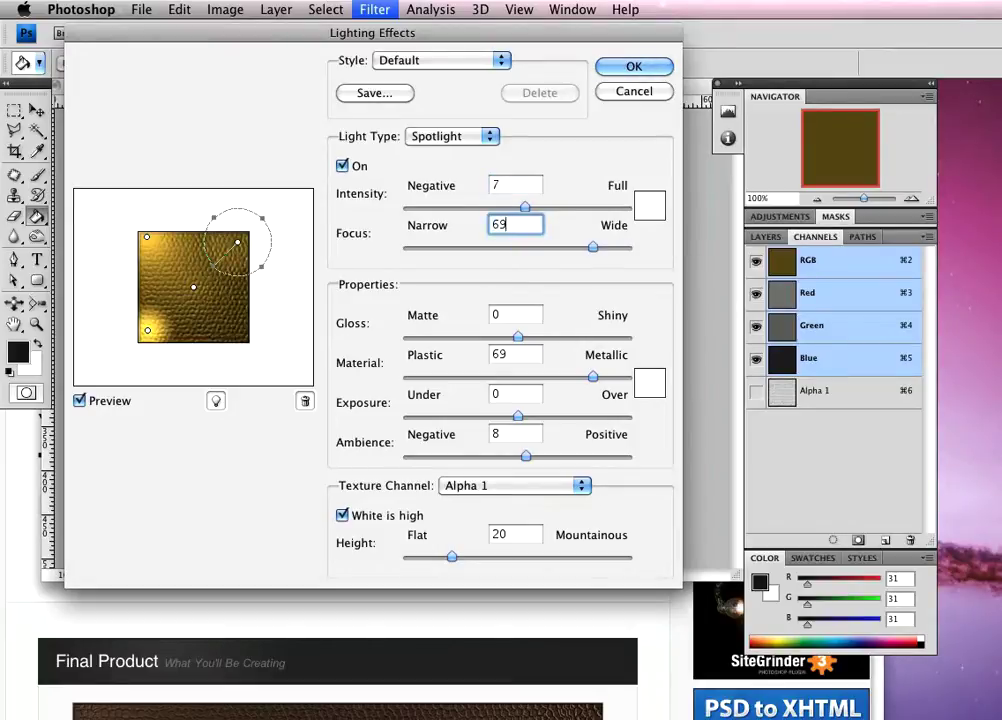
{"action": "key", "text": "Tab"}
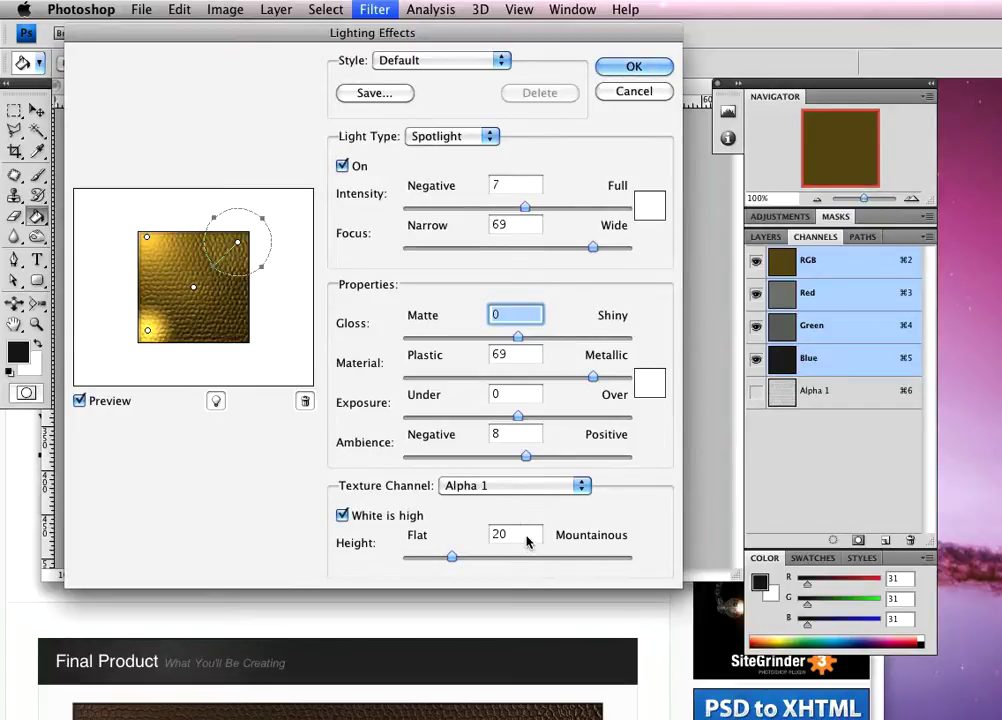
Step: Delete the top-right, bottom-left and top-left lights, leaving only the centre light
{"action": "left_click_drag", "start_coordinate": [238, 246], "coordinate": [305, 402]}
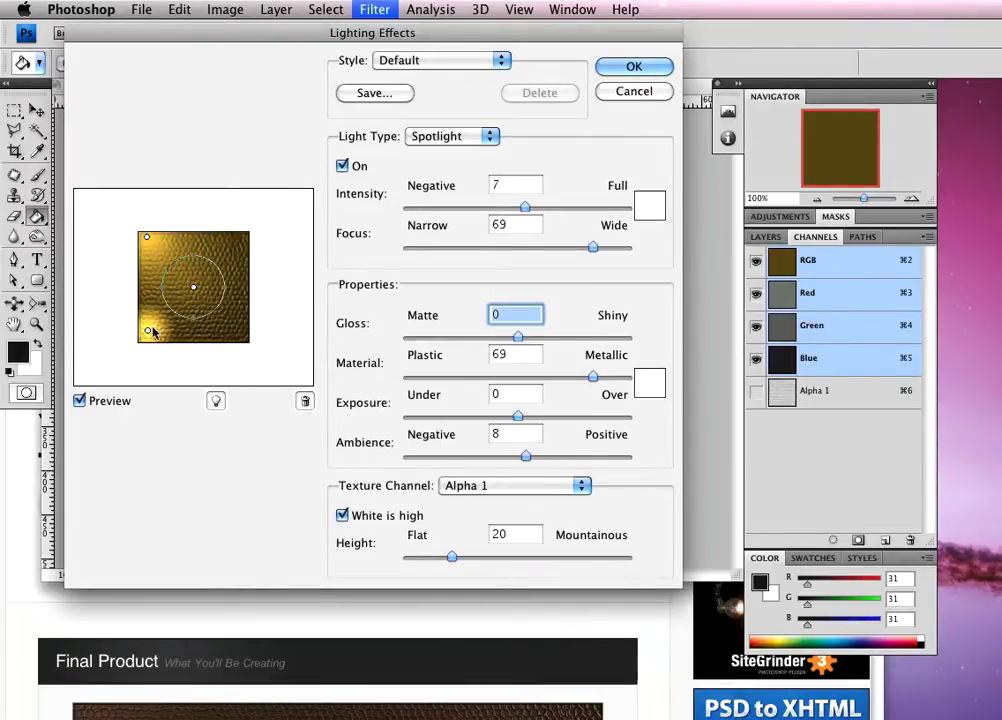
{"action": "left_click_drag", "start_coordinate": [150, 330], "coordinate": [300, 401]}
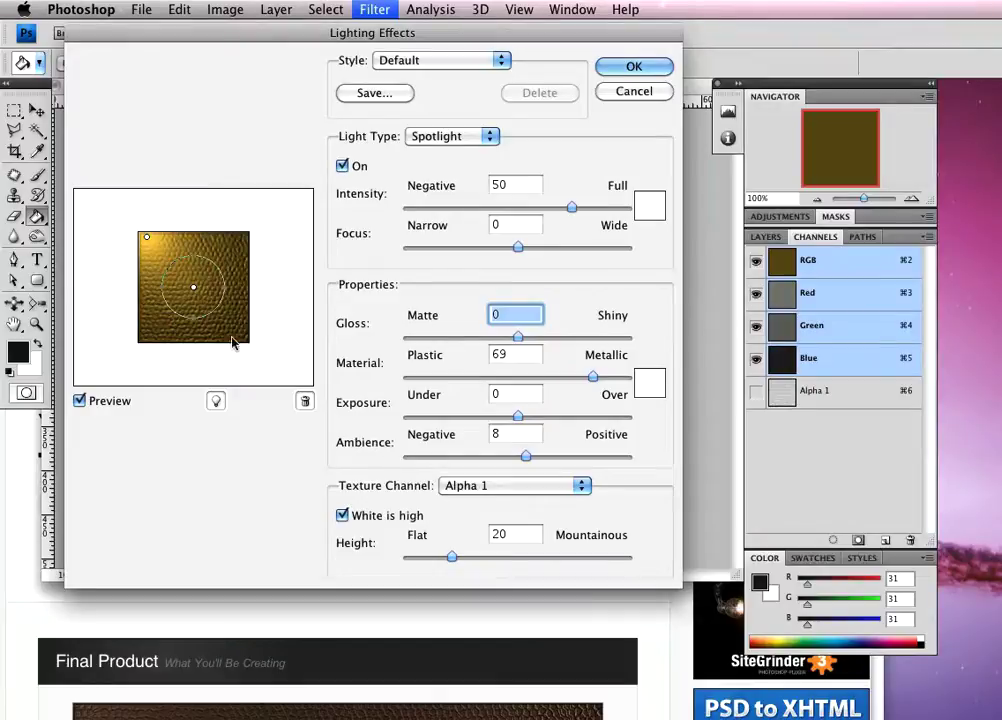
{"action": "left_click_drag", "start_coordinate": [147, 241], "coordinate": [306, 403]}
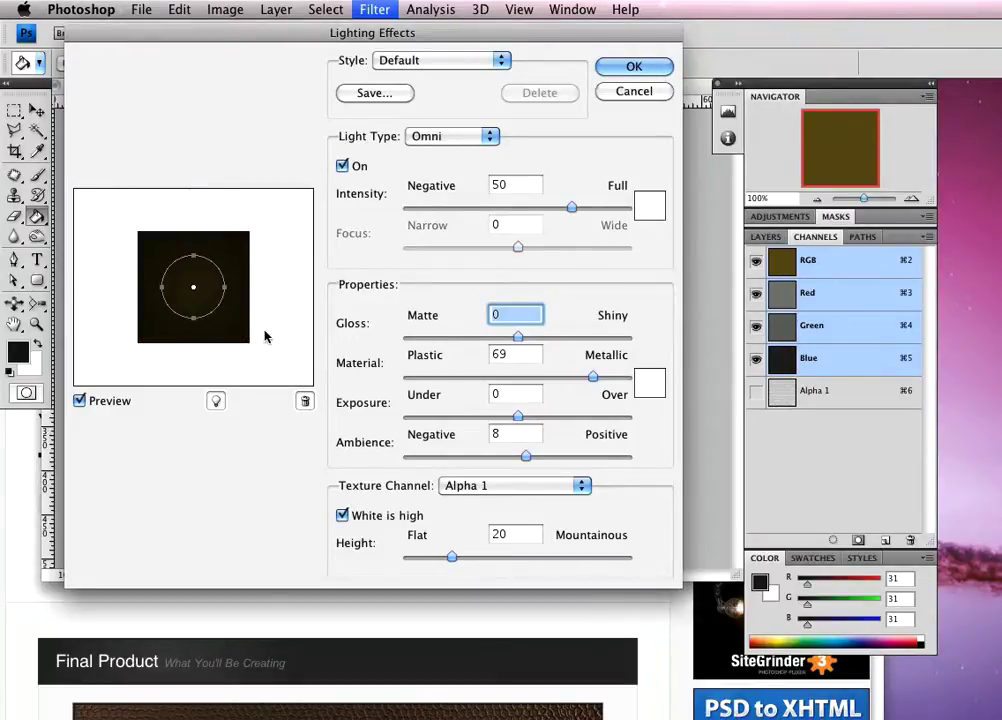
{"action": "left_click_drag", "start_coordinate": [195, 290], "coordinate": [194, 294]}
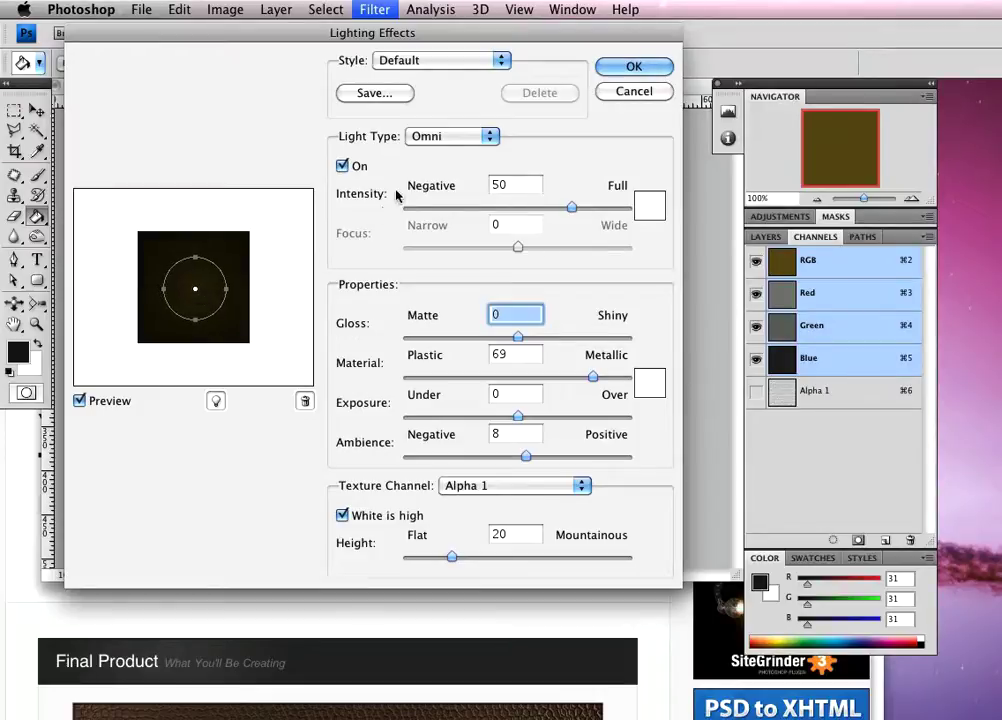
Step: Make the remaining light a Spotlight with Intensity 7 and apply the lighting
{"action": "left_click", "coordinate": [483, 136]}
{"action": "left_click", "coordinate": [458, 154]}
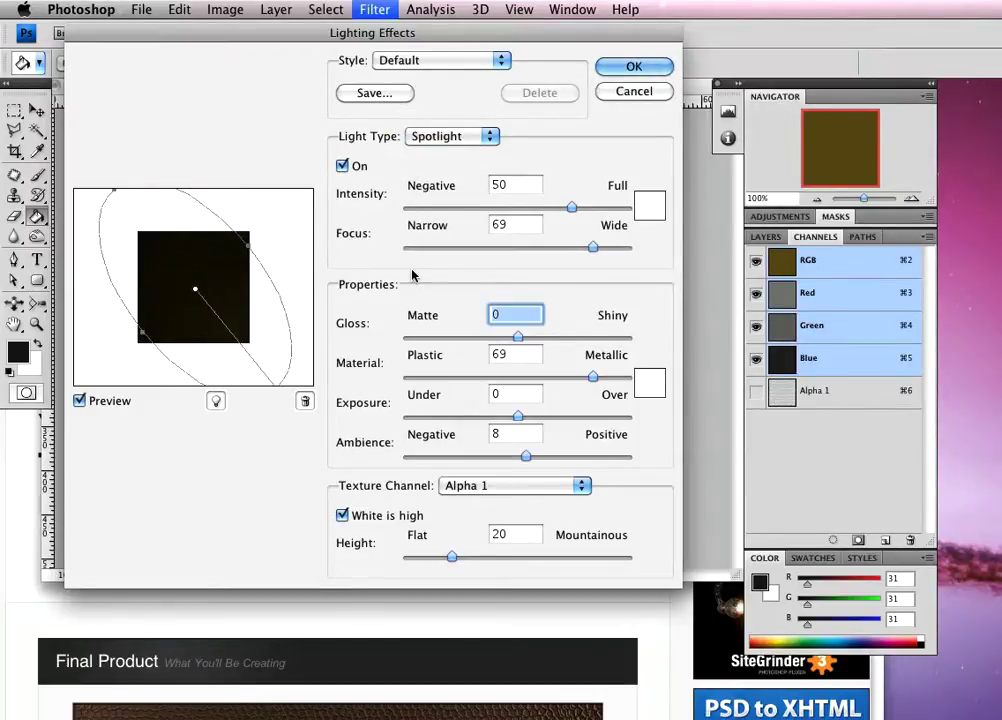
{"action": "double_click", "coordinate": [513, 187]}
{"action": "type", "text": "7"}
{"action": "left_click", "coordinate": [516, 225]}
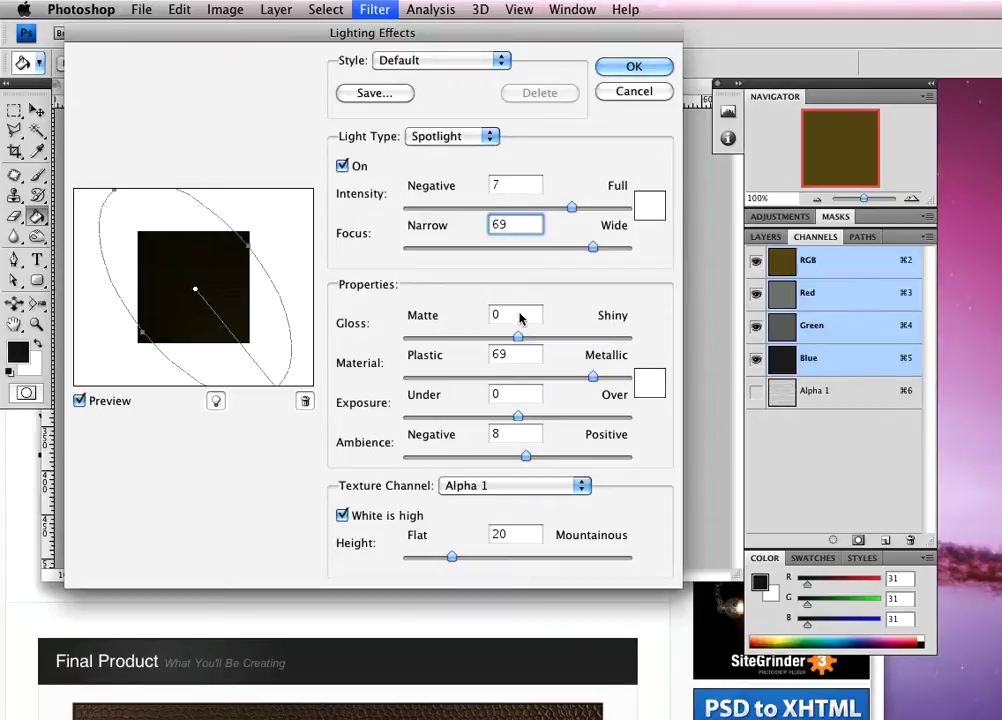
{"action": "left_click", "coordinate": [517, 433]}
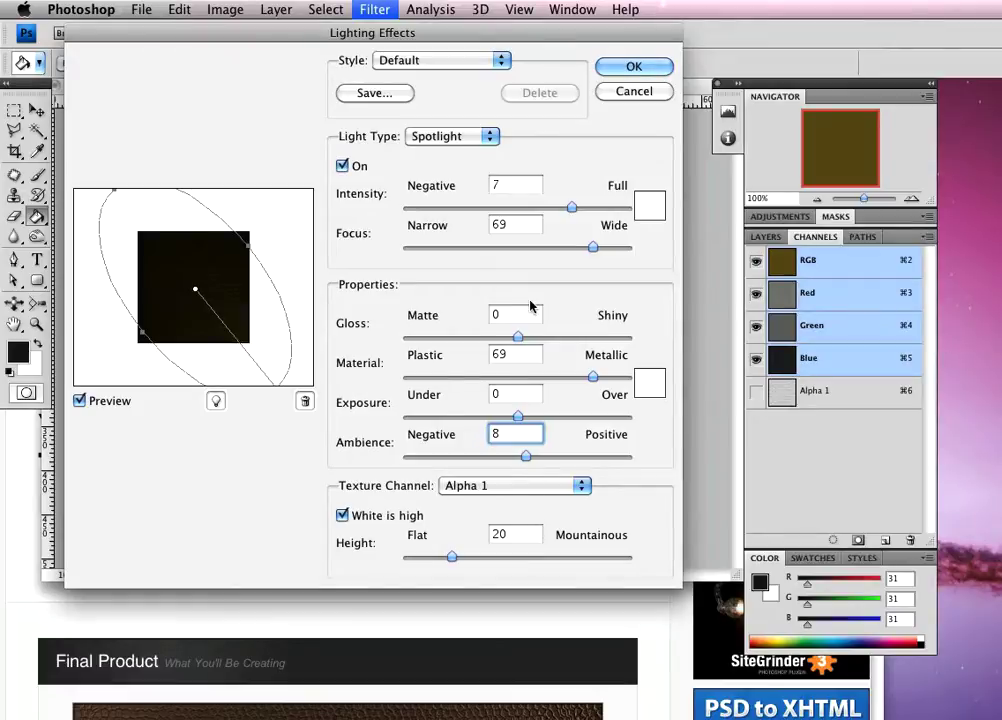
{"action": "left_click", "coordinate": [620, 72]}
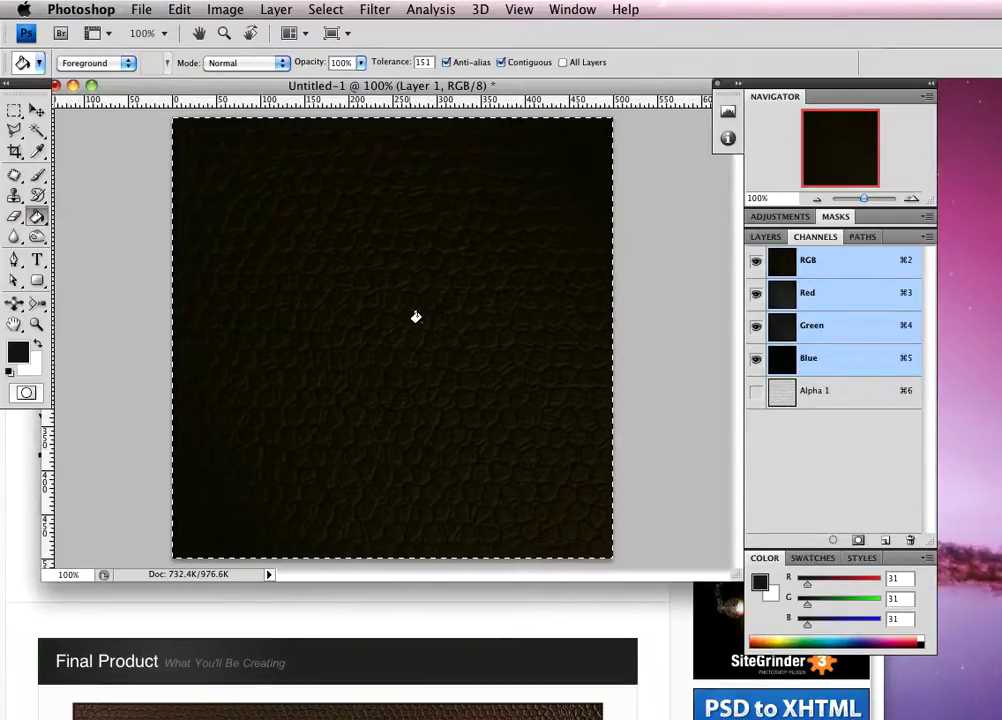
Step: Reopen Lighting Effects and change its single light from Spotlight to Omni
{"action": "left_click", "coordinate": [374, 10]}
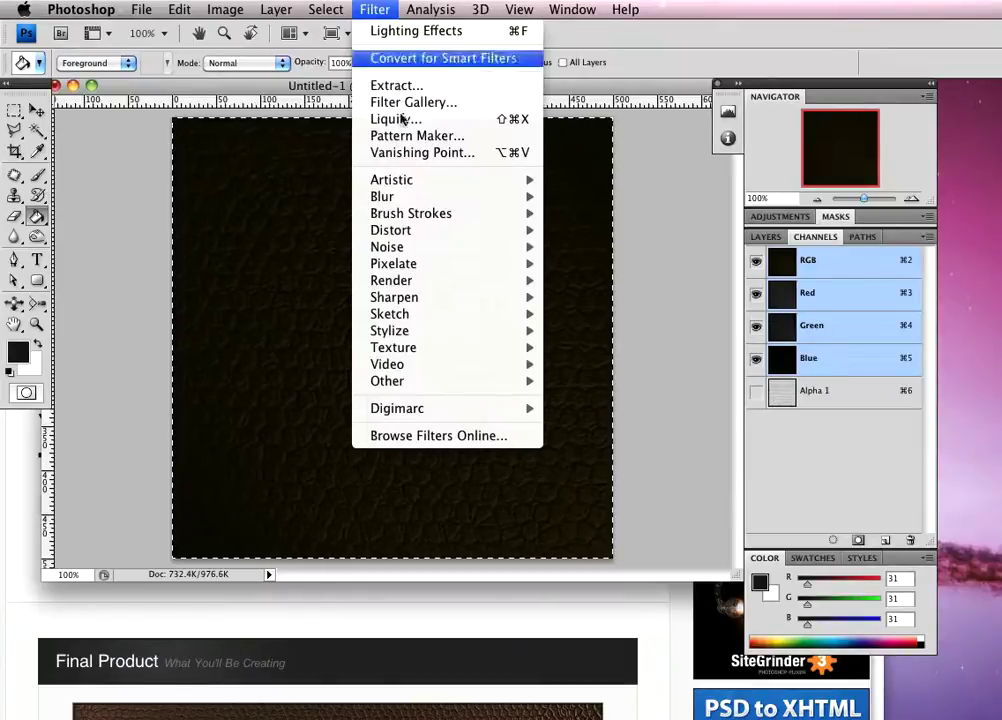
{"action": "mouse_move", "coordinate": [443, 280]}
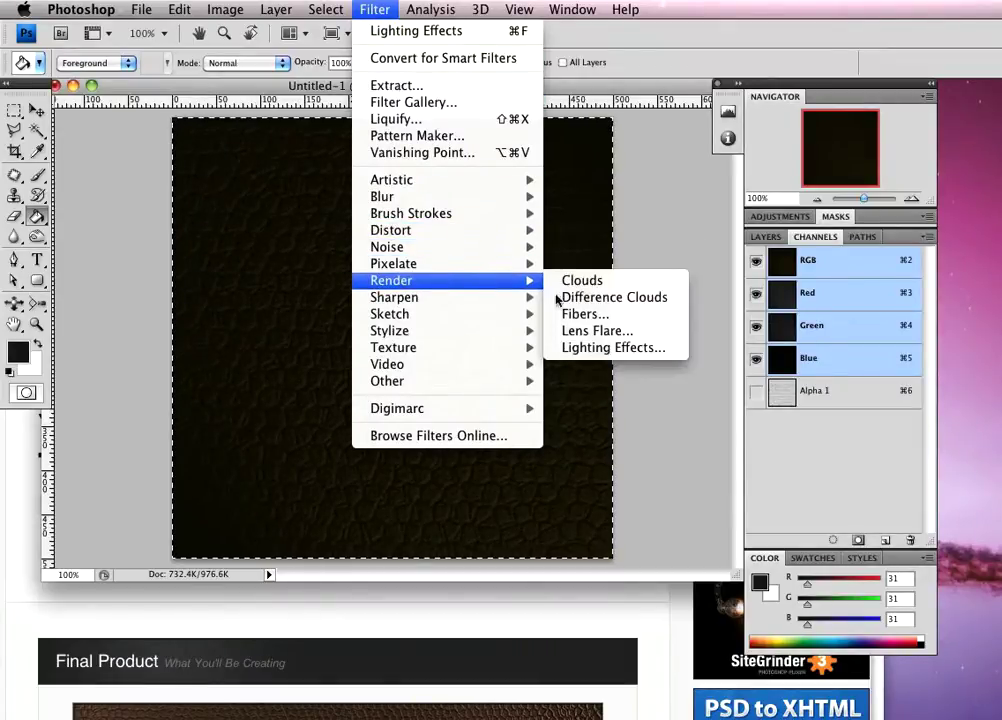
{"action": "left_click", "coordinate": [592, 348]}
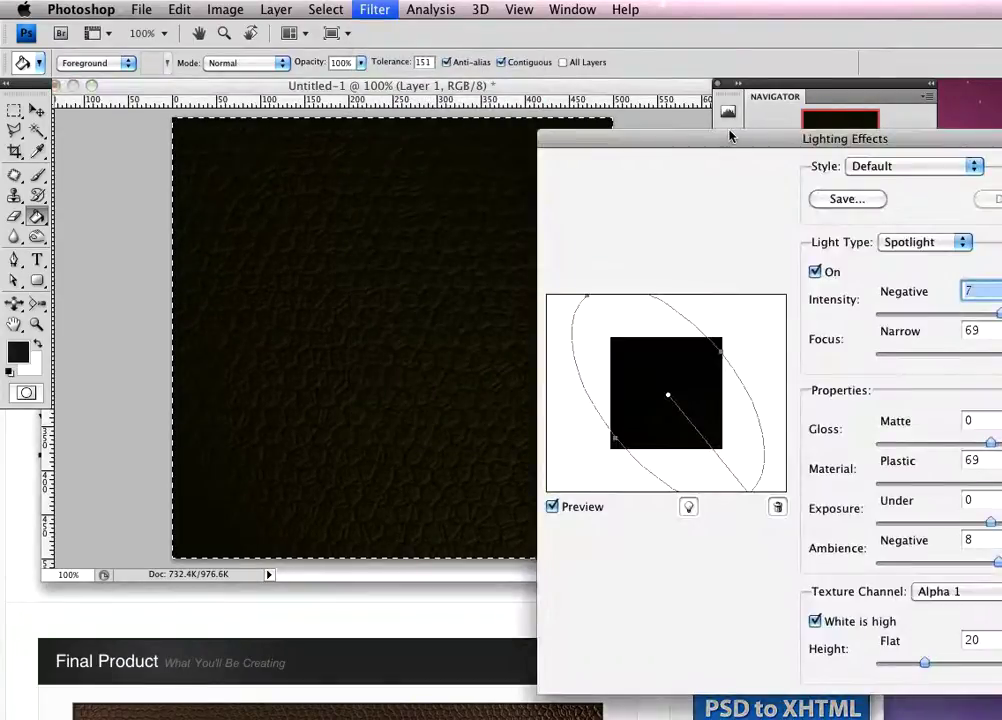
{"action": "left_click_drag", "start_coordinate": [730, 136], "coordinate": [263, 35]}
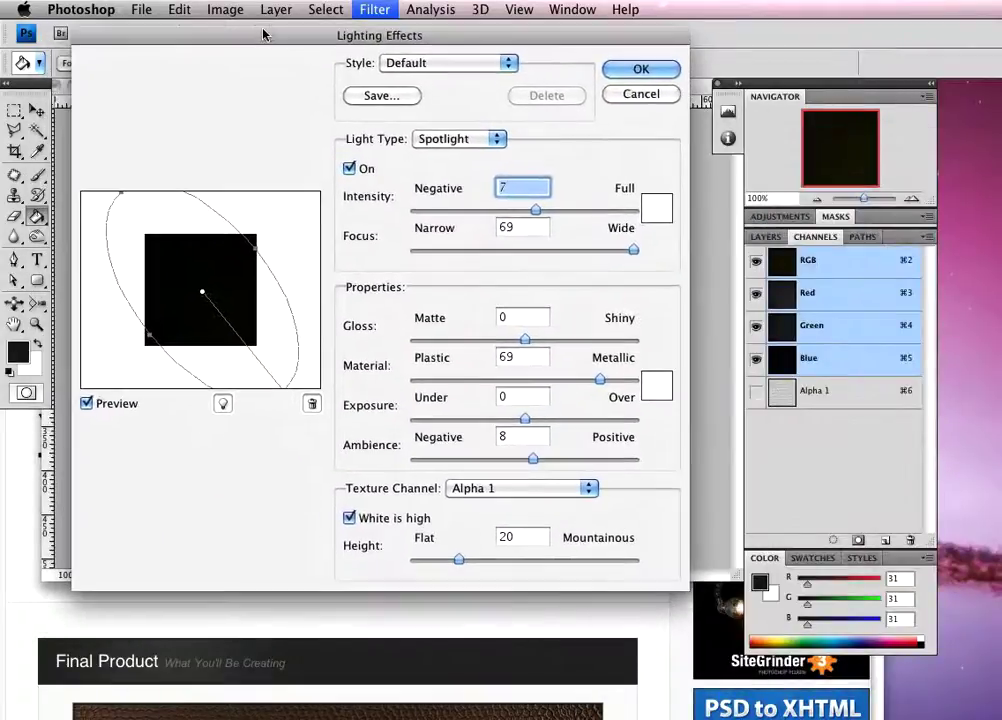
{"action": "left_click", "coordinate": [490, 138]}
{"action": "left_click", "coordinate": [457, 123]}
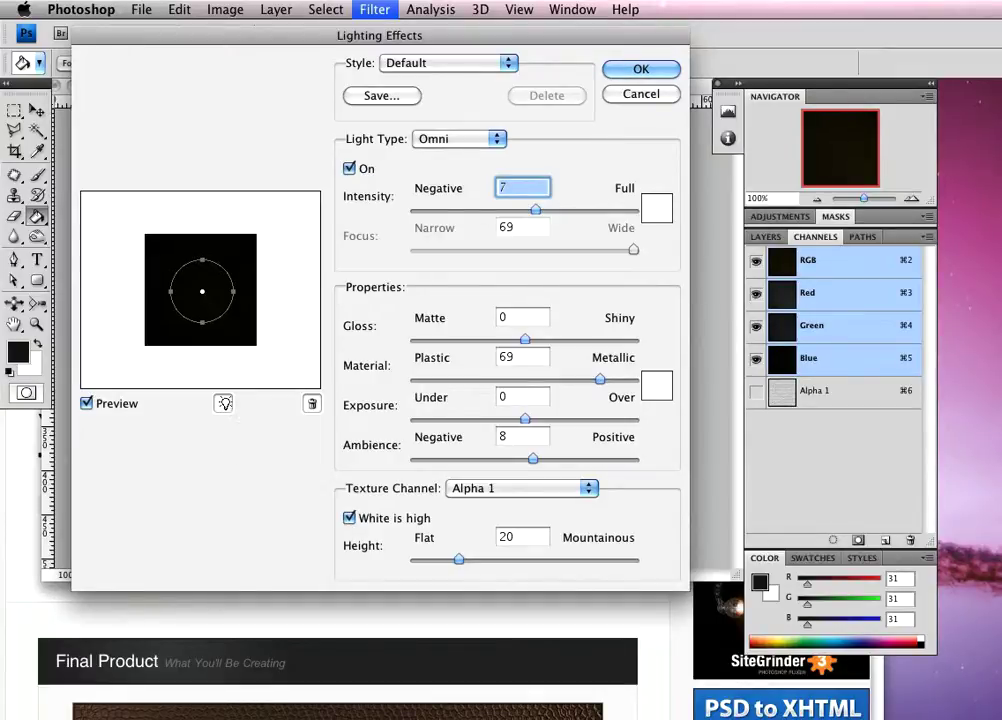
Step: Add new lights to the preview at the upper right, lower-left and upper-left
{"action": "left_click_drag", "start_coordinate": [223, 403], "coordinate": [248, 241]}
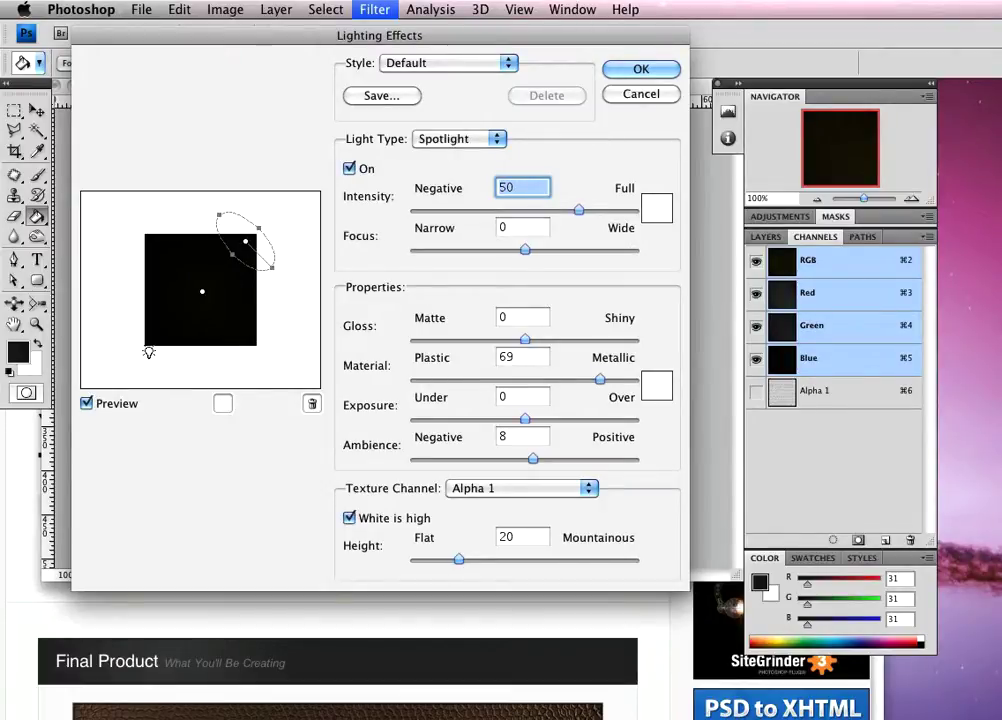
{"action": "left_click_drag", "start_coordinate": [154, 333], "coordinate": [153, 333]}
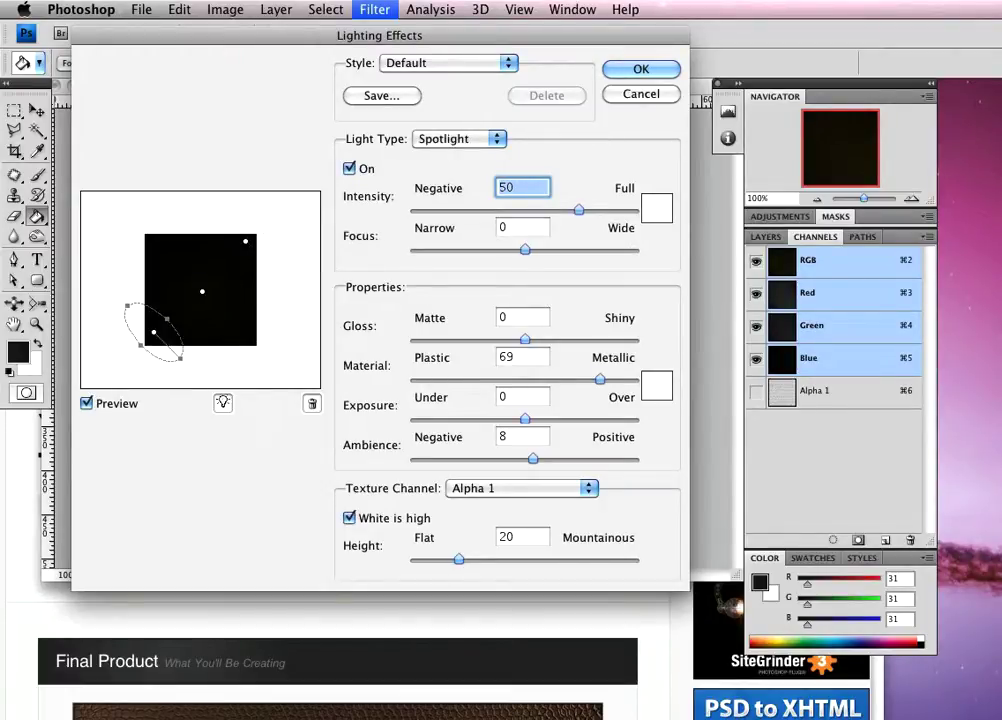
{"action": "left_click_drag", "start_coordinate": [153, 242], "coordinate": [163, 268]}
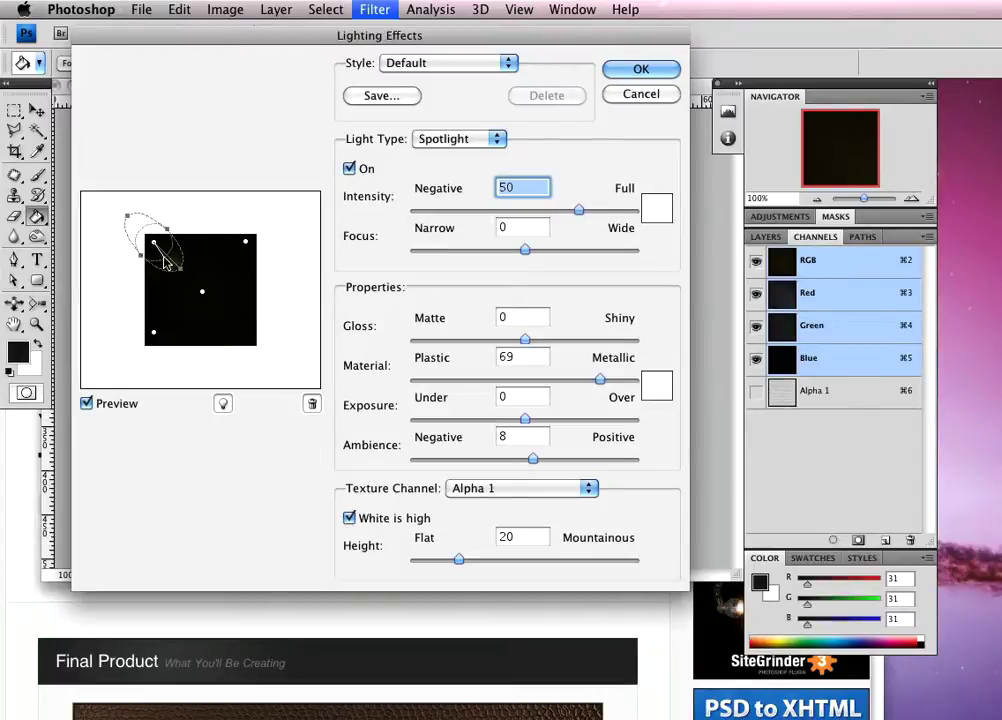
Step: Resize and angle the spotlights' beams into small scuff highlights
{"action": "left_click_drag", "start_coordinate": [168, 263], "coordinate": [121, 263]}
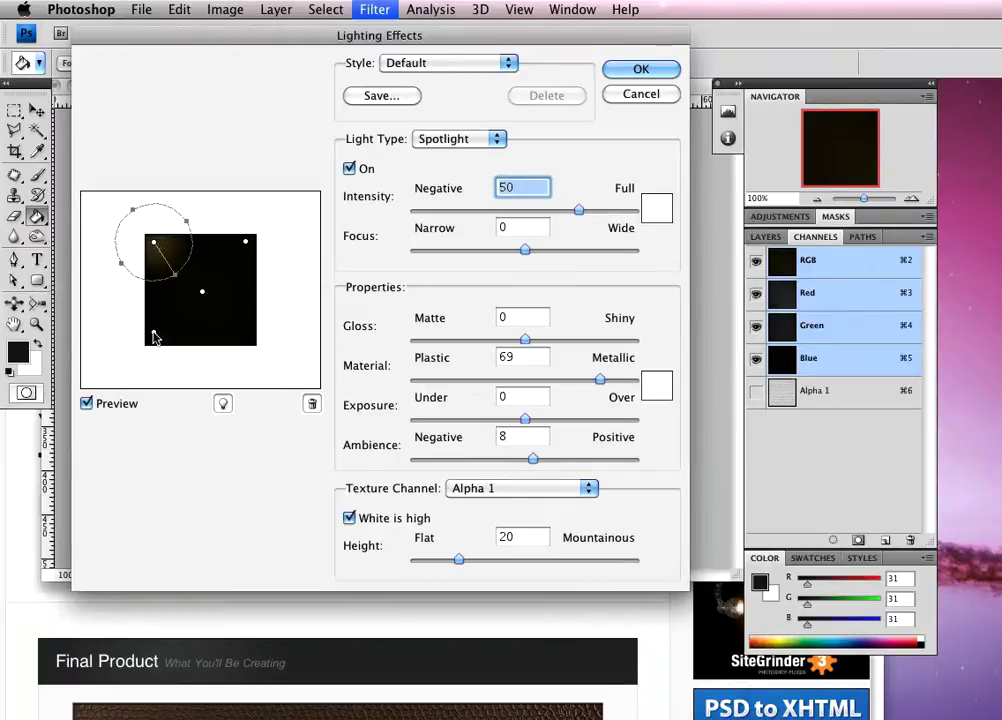
{"action": "left_click_drag", "start_coordinate": [153, 337], "coordinate": [179, 358]}
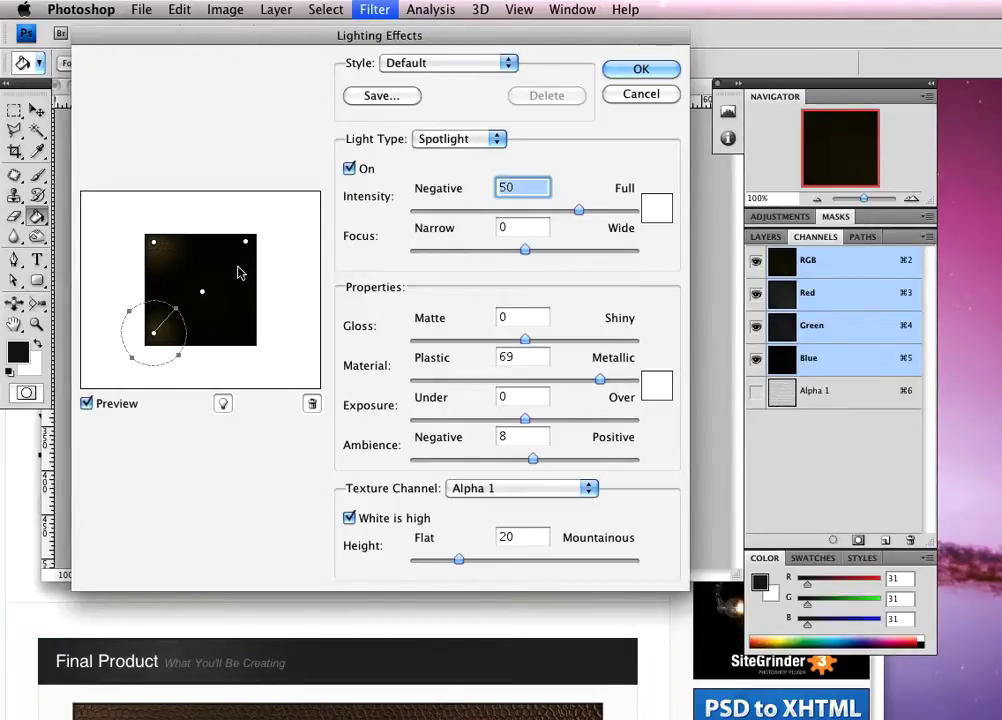
{"action": "left_click_drag", "start_coordinate": [175, 310], "coordinate": [157, 338]}
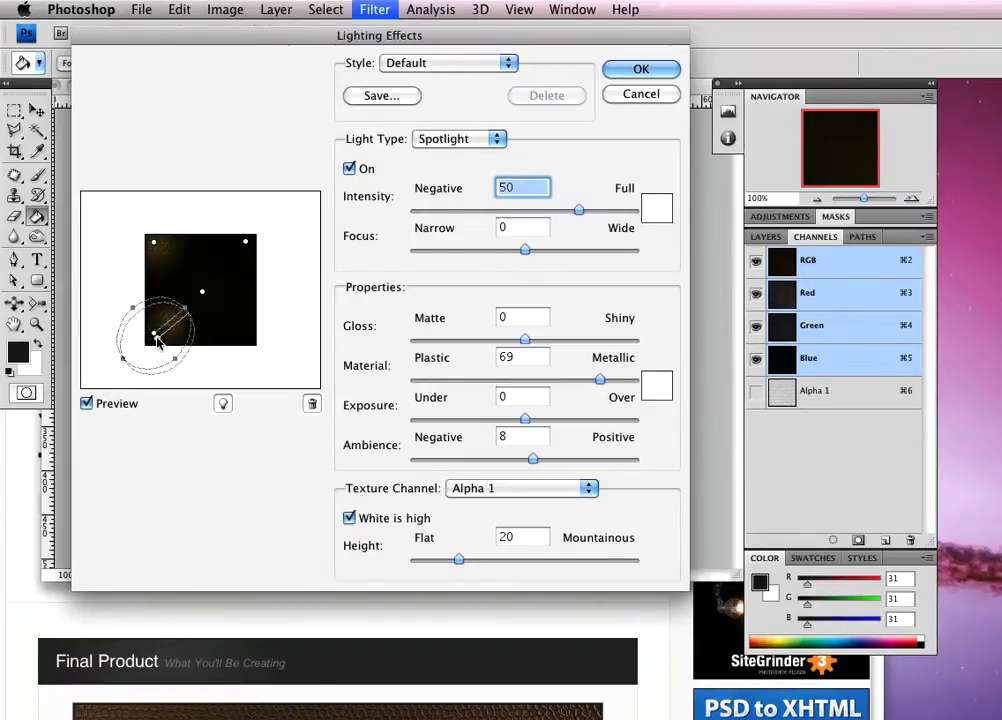
{"action": "left_click", "coordinate": [244, 243]}
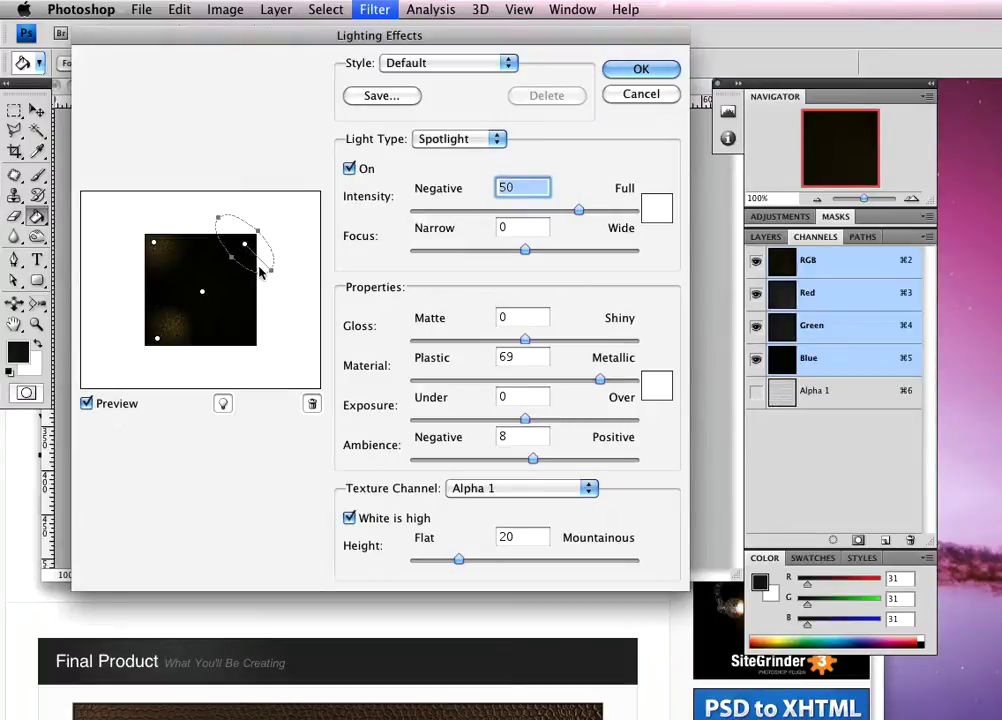
{"action": "left_click_drag", "start_coordinate": [268, 274], "coordinate": [236, 272]}
{"action": "left_click_drag", "start_coordinate": [236, 259], "coordinate": [269, 261]}
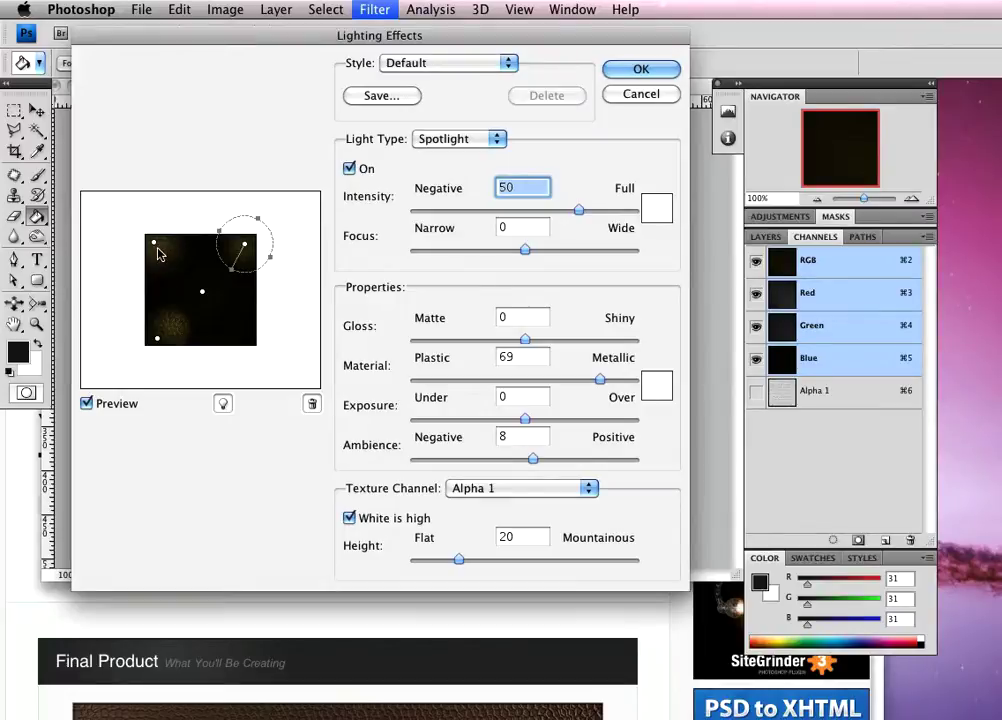
{"action": "left_click_drag", "start_coordinate": [153, 248], "coordinate": [174, 283]}
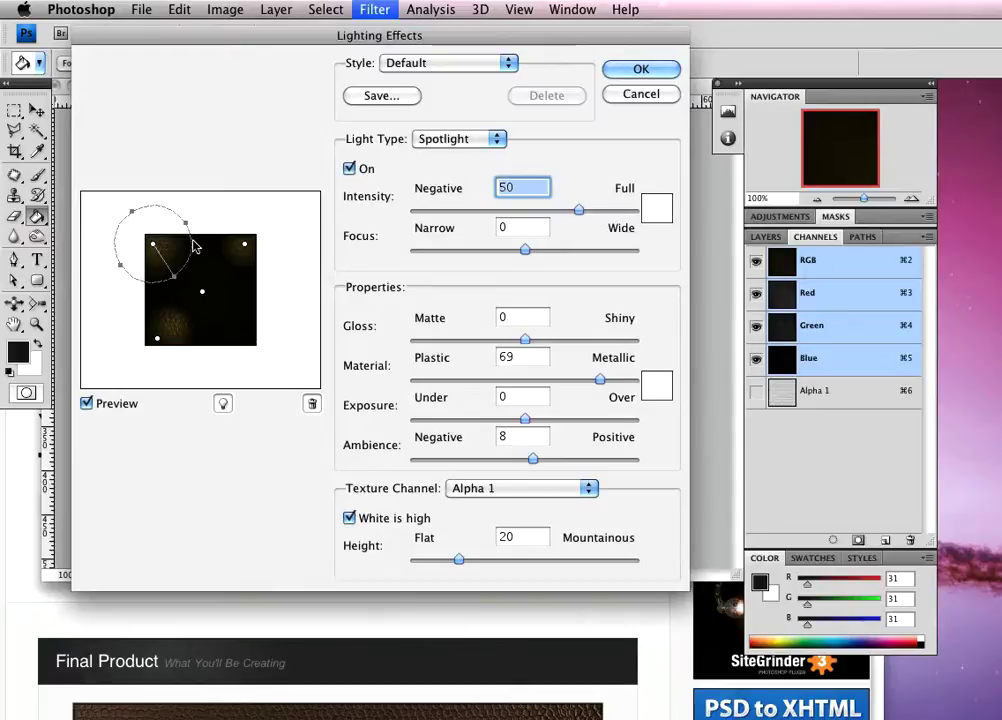
Step: Enlarge the centre Omni light's glow, set its Intensity to 16, and apply Lighting Effects
{"action": "left_click", "coordinate": [204, 293]}
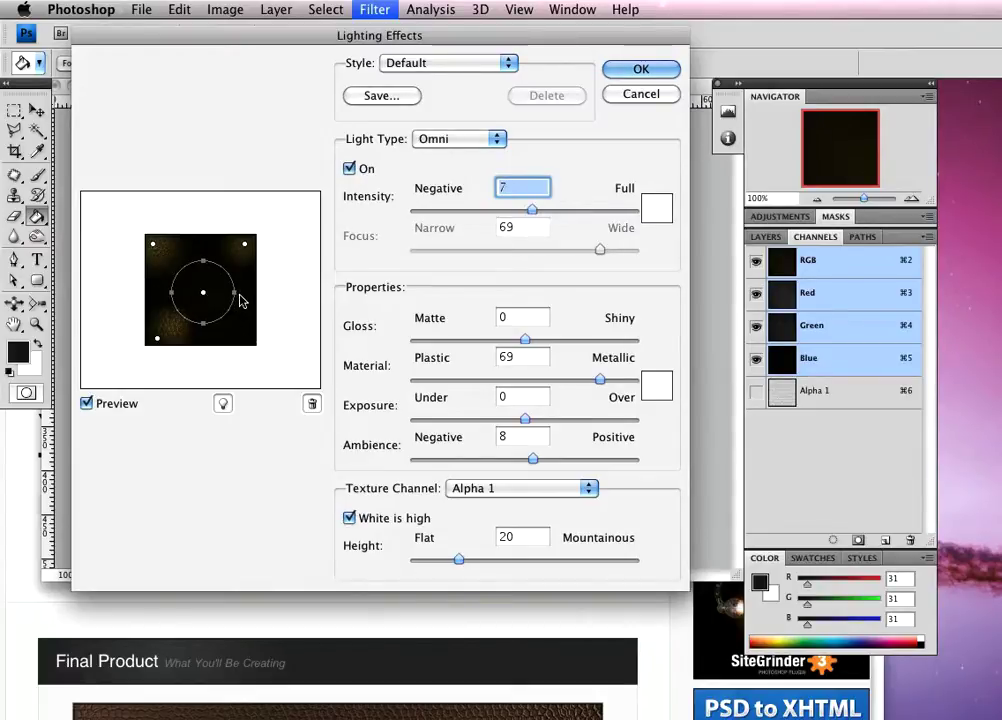
{"action": "left_click_drag", "start_coordinate": [236, 300], "coordinate": [244, 293]}
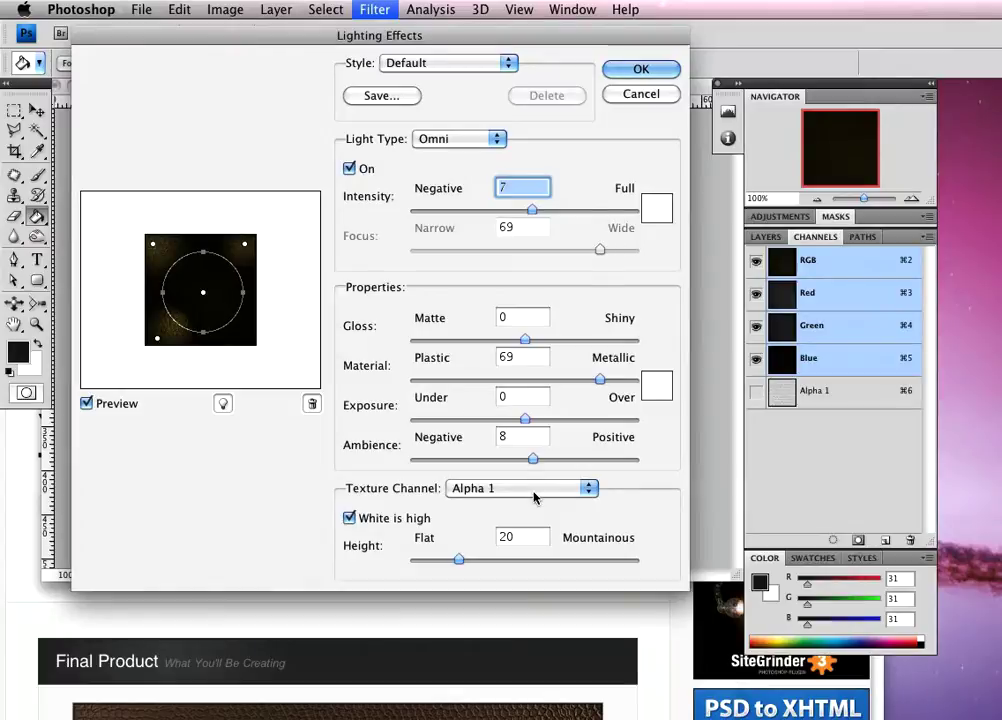
{"action": "left_click", "coordinate": [514, 187]}
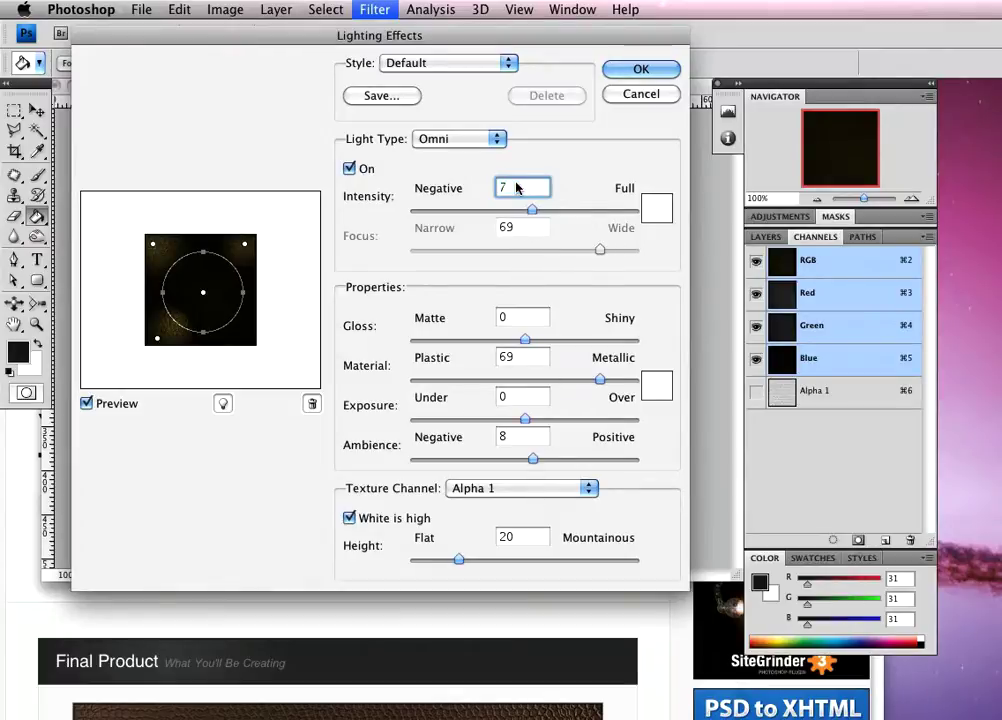
{"action": "key", "text": "BackSpace"}
{"action": "type", "text": "17"}
{"action": "key", "text": "BackSpace"}
{"action": "type", "text": "6"}
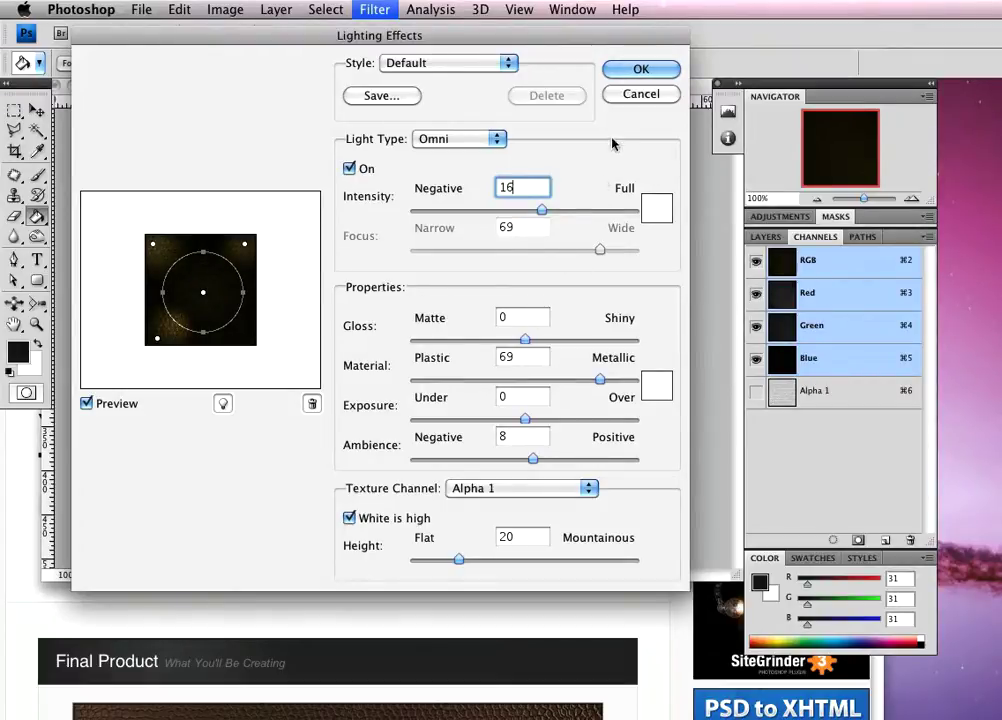
{"action": "left_click", "coordinate": [641, 69]}
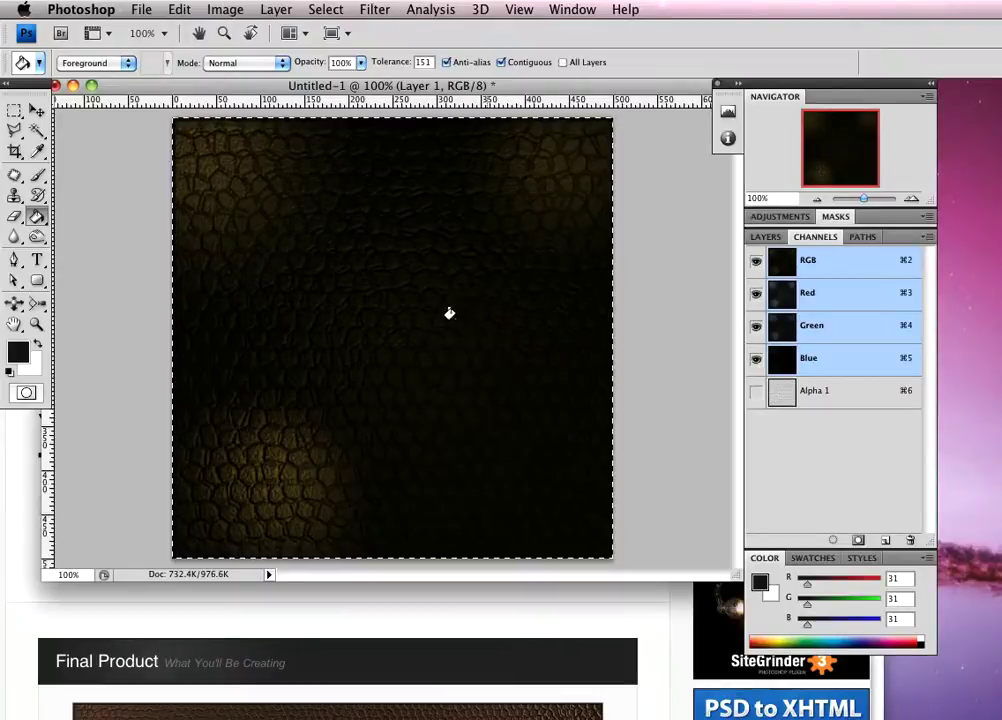
Step: Undo the last lighting and, in a reopened Lighting Effects, enlarge and widen the lower-left spotlight
{"action": "key", "text": "super+z"}
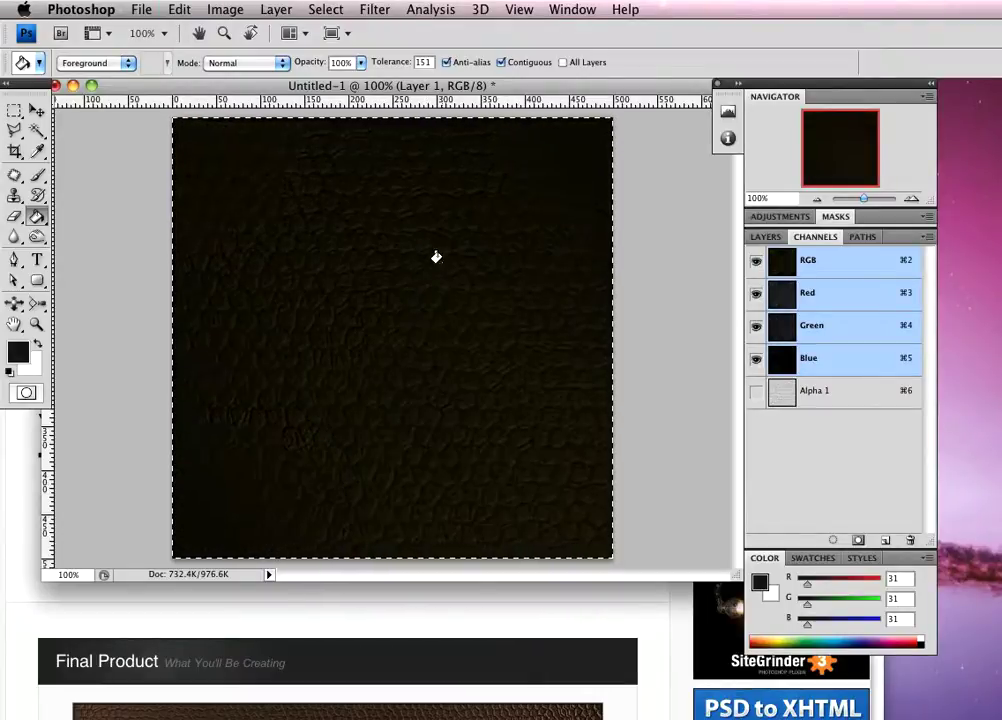
{"action": "left_click", "coordinate": [372, 10]}
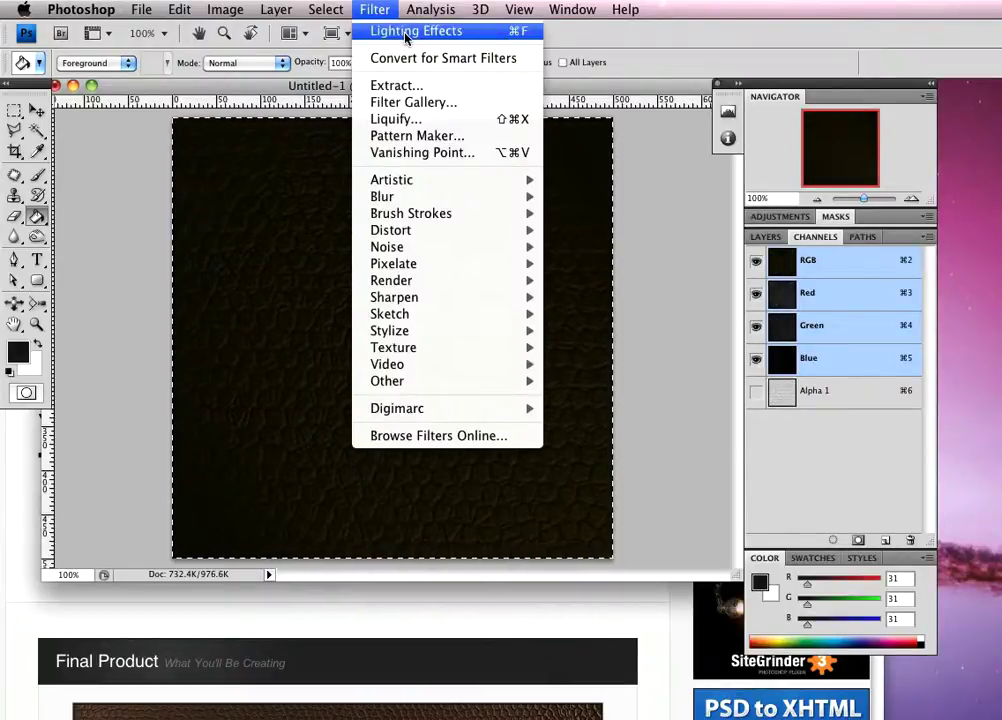
{"action": "mouse_move", "coordinate": [456, 304]}
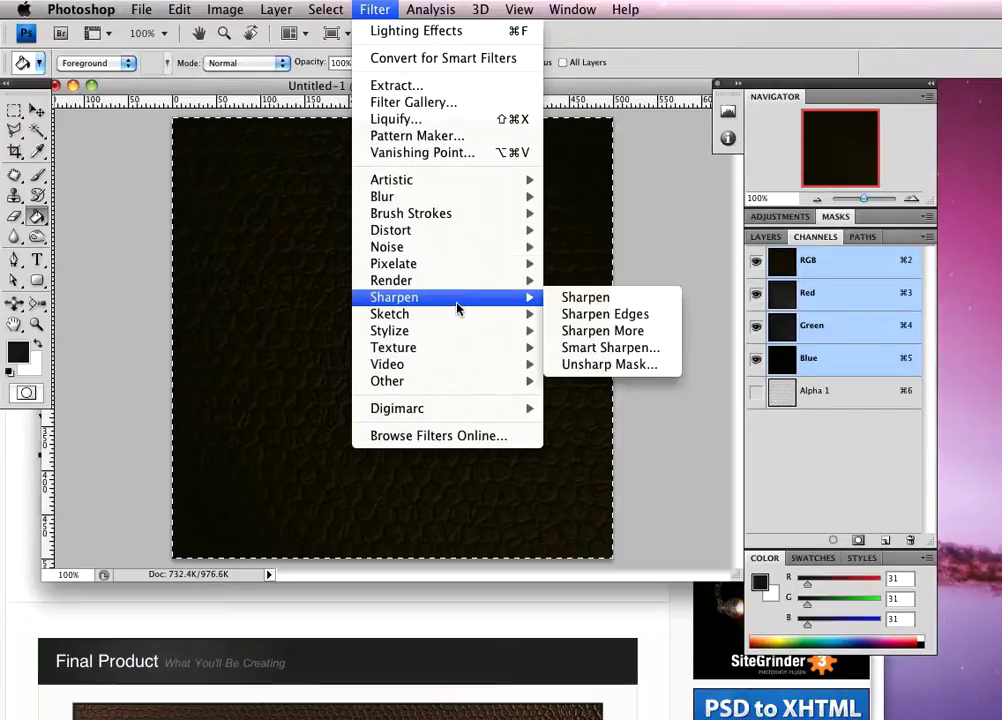
{"action": "mouse_move", "coordinate": [455, 281]}
{"action": "left_click", "coordinate": [585, 347]}
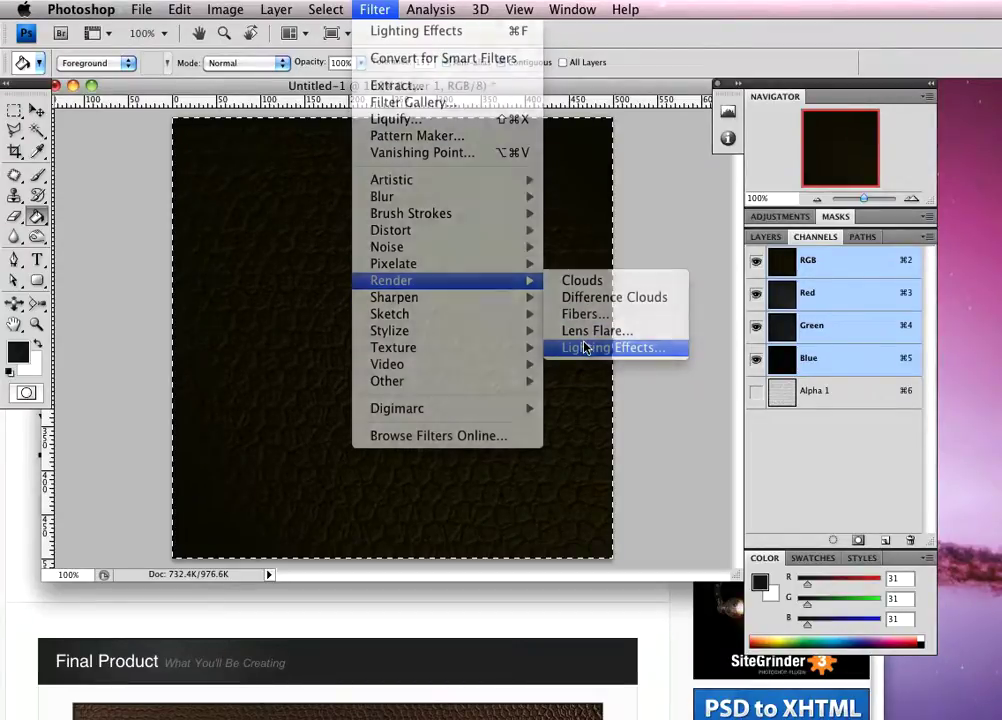
{"action": "left_click_drag", "start_coordinate": [646, 141], "coordinate": [478, 85]}
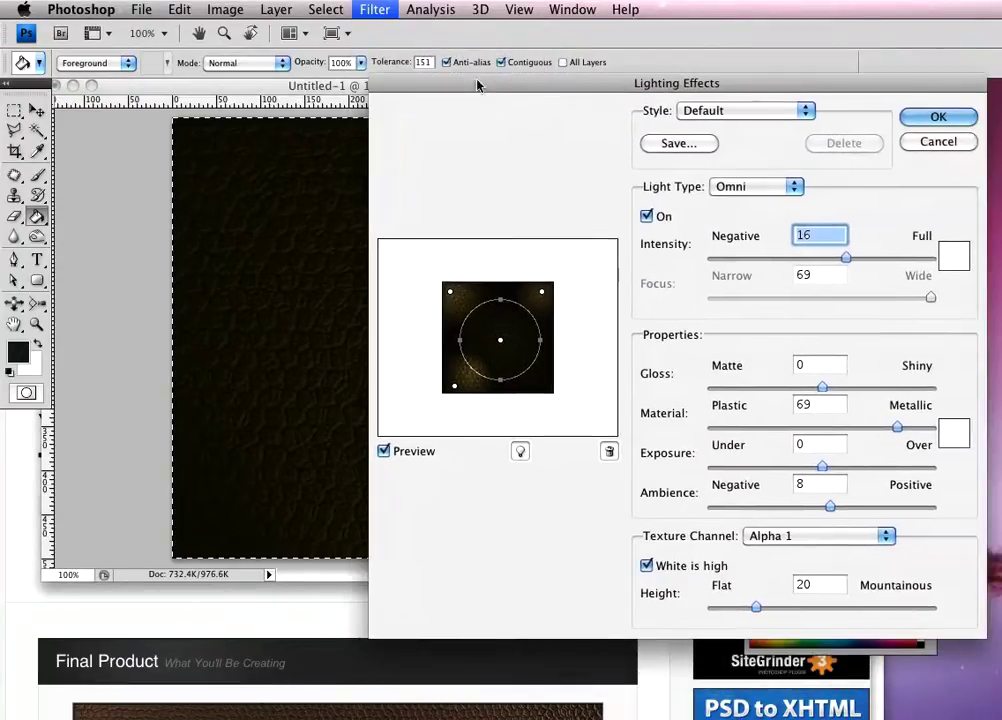
{"action": "left_click", "coordinate": [456, 386]}
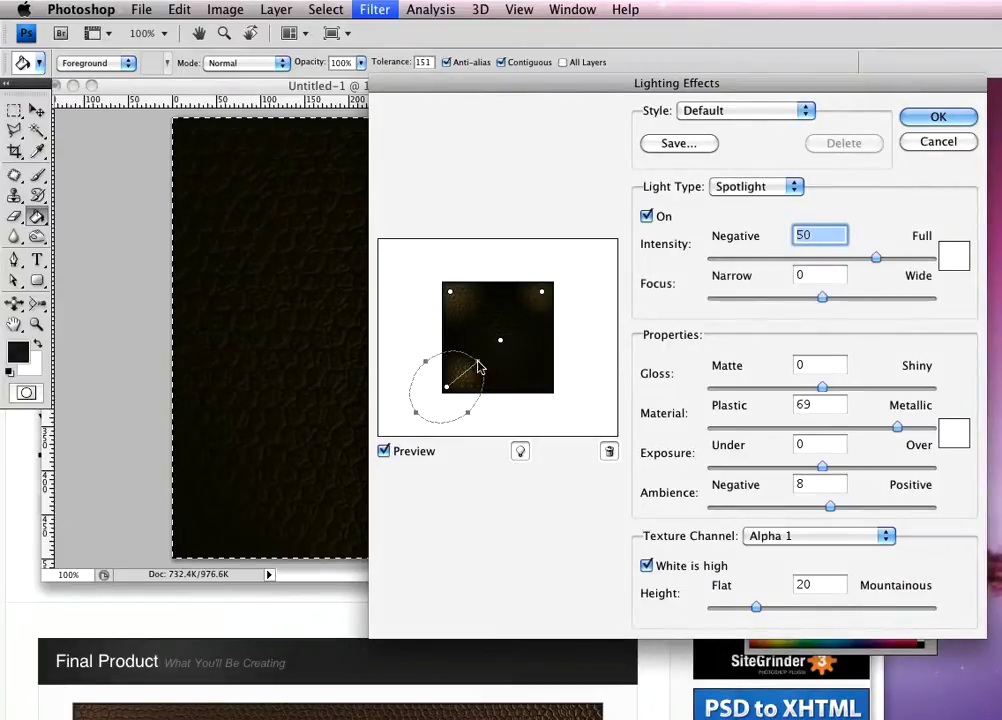
{"action": "left_click_drag", "start_coordinate": [479, 368], "coordinate": [494, 350]}
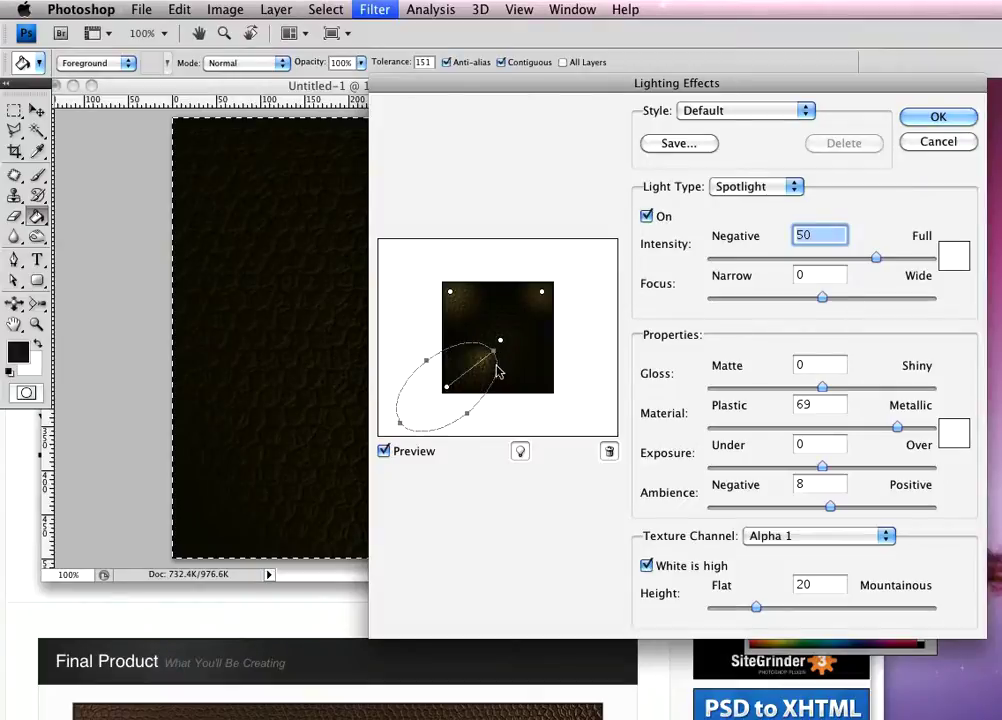
{"action": "left_click_drag", "start_coordinate": [468, 414], "coordinate": [499, 429]}
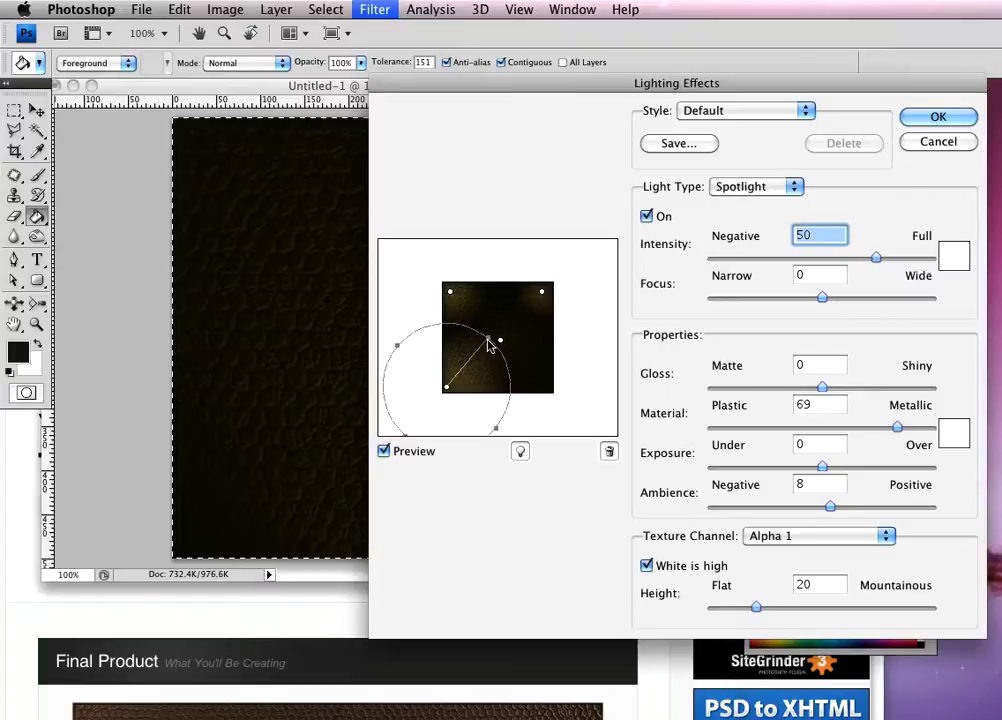
{"action": "left_click_drag", "start_coordinate": [491, 347], "coordinate": [490, 347]}
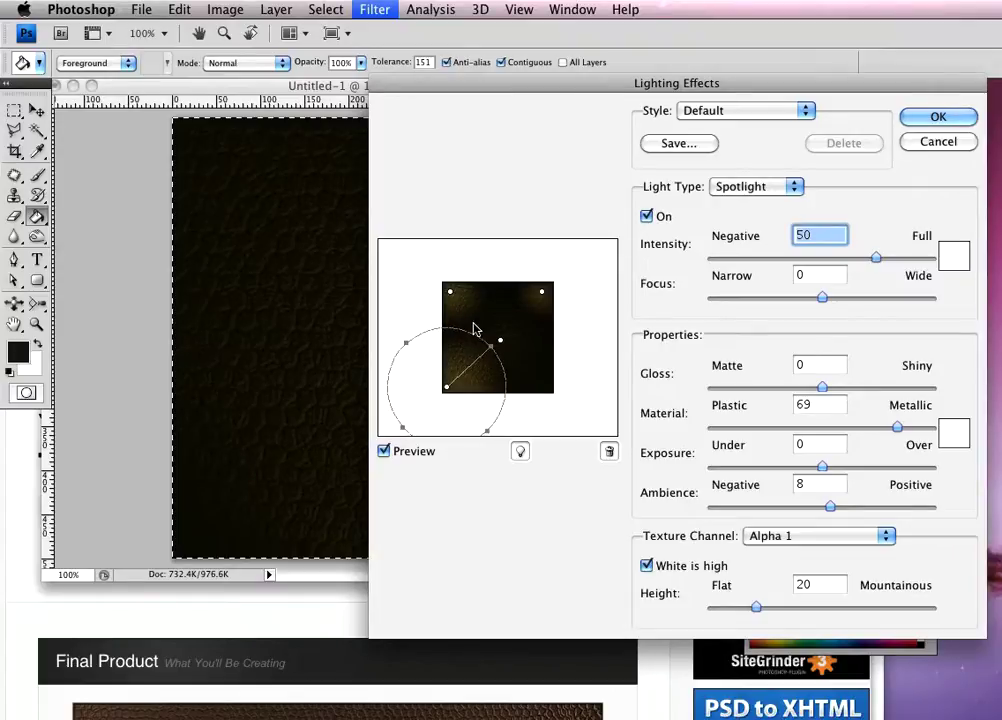
Step: Enlarge the top-left and top-right spotlights and the central omni glow, then apply the lighting
{"action": "left_click", "coordinate": [451, 296]}
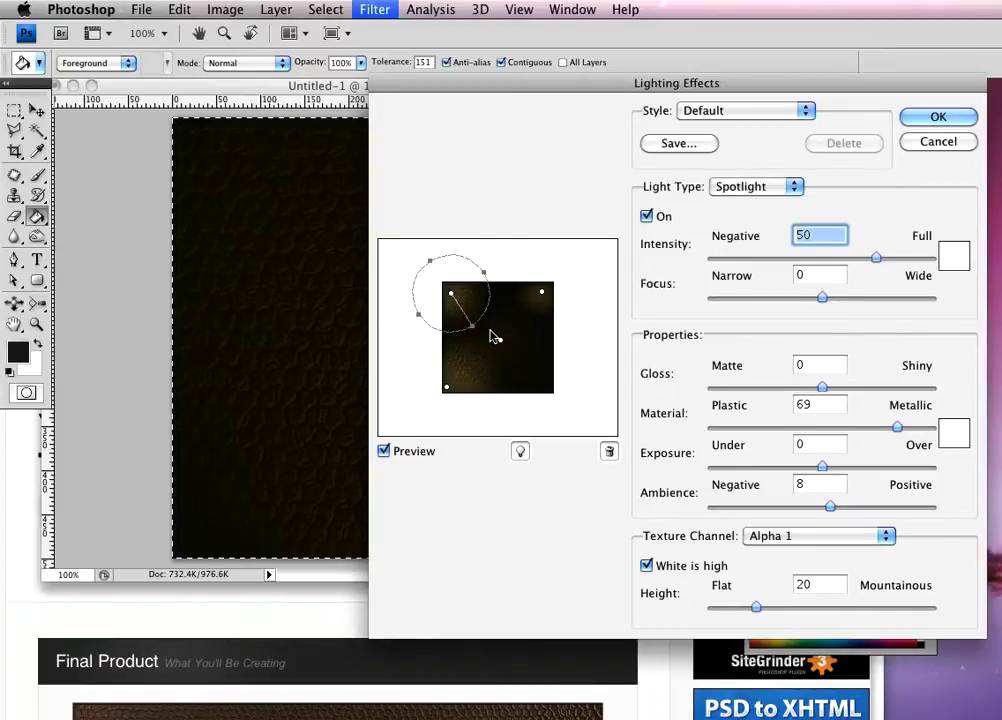
{"action": "left_click_drag", "start_coordinate": [474, 331], "coordinate": [490, 336]}
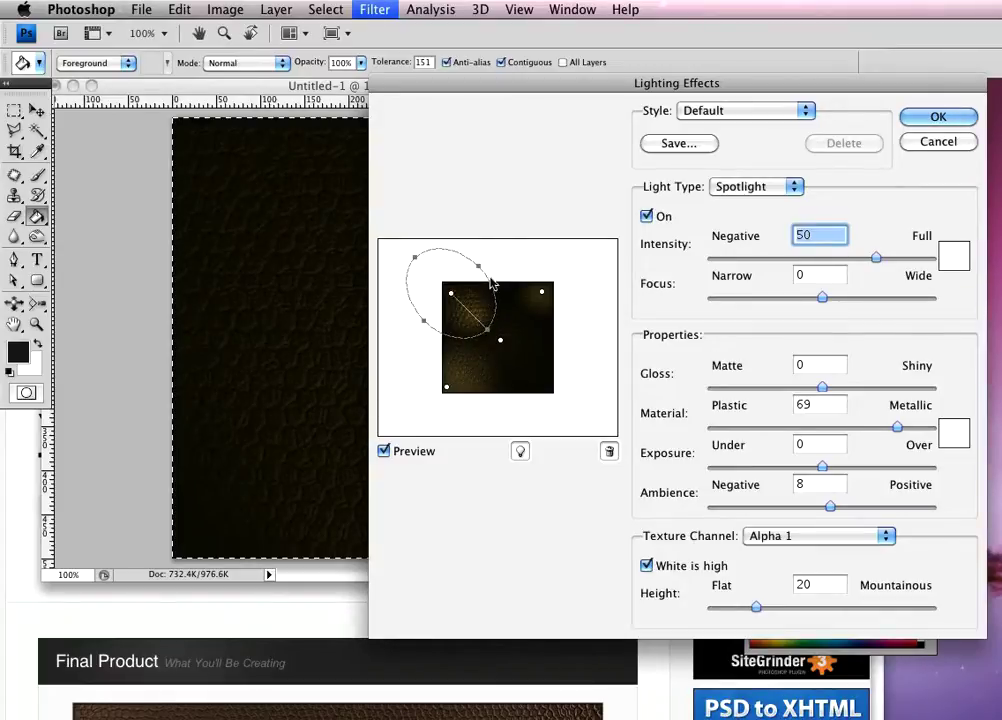
{"action": "left_click_drag", "start_coordinate": [477, 265], "coordinate": [491, 251]}
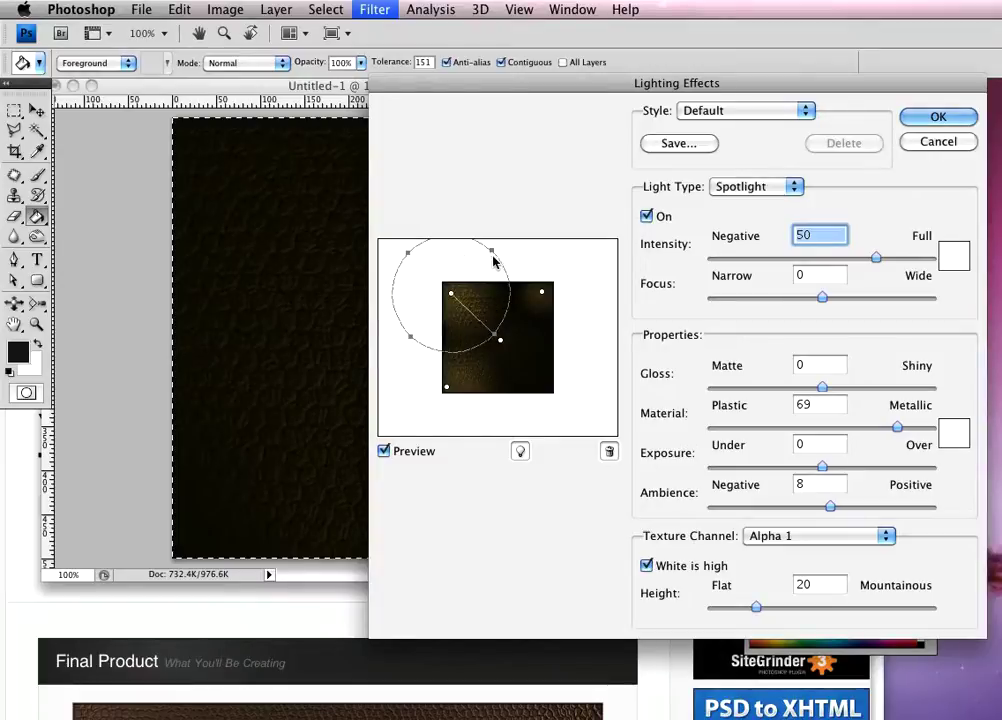
{"action": "left_click", "coordinate": [543, 291]}
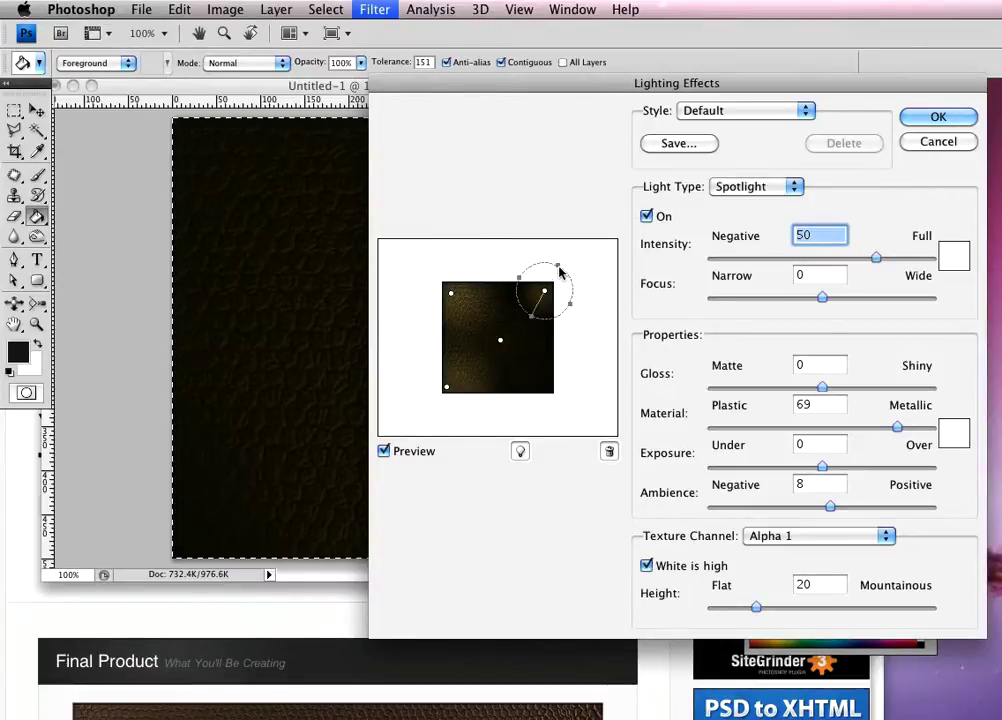
{"action": "left_click_drag", "start_coordinate": [560, 270], "coordinate": [564, 266]}
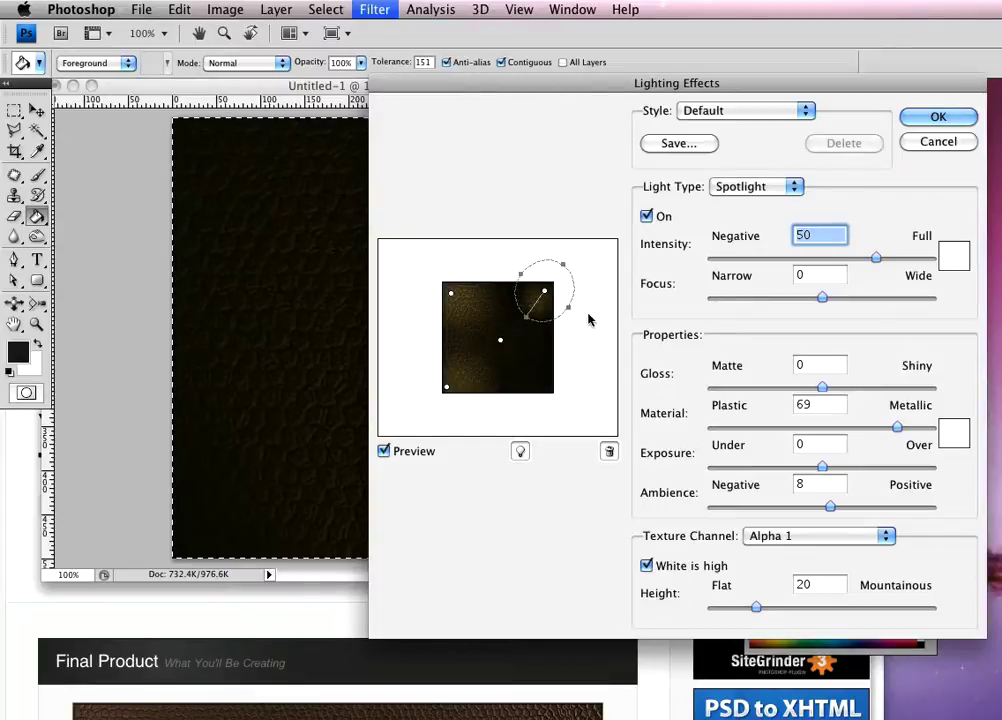
{"action": "mouse_move", "coordinate": [580, 318]}
{"action": "left_mouse_down"}
{"action": "mouse_move", "coordinate": [573, 313]}
{"action": "mouse_move", "coordinate": [577, 326]}
{"action": "left_mouse_up"}
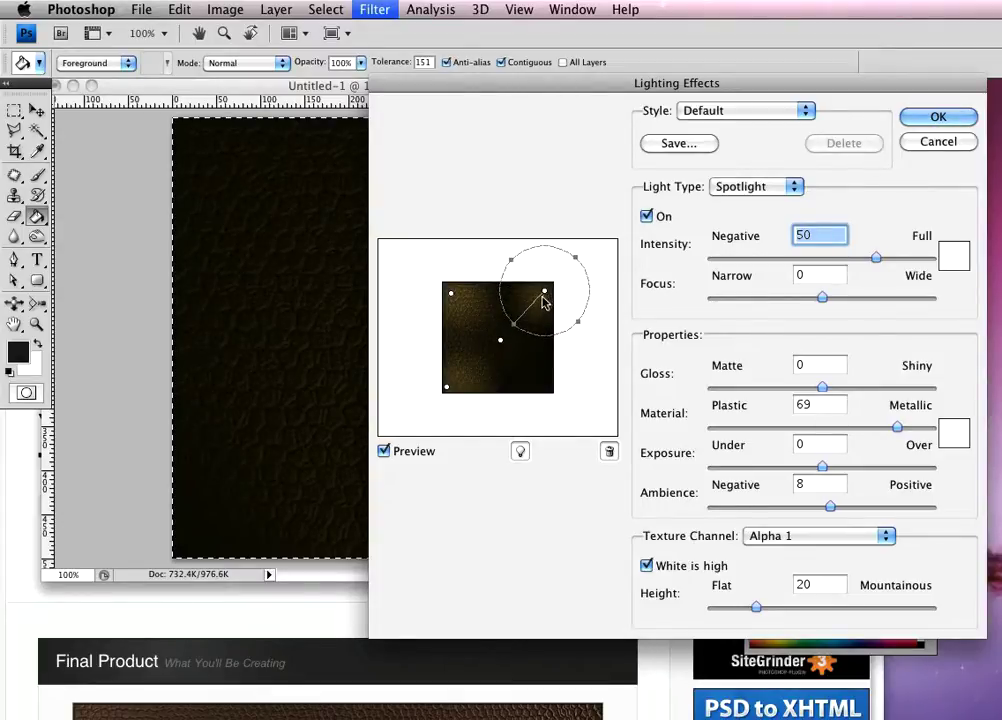
{"action": "left_click_drag", "start_coordinate": [543, 299], "coordinate": [535, 302]}
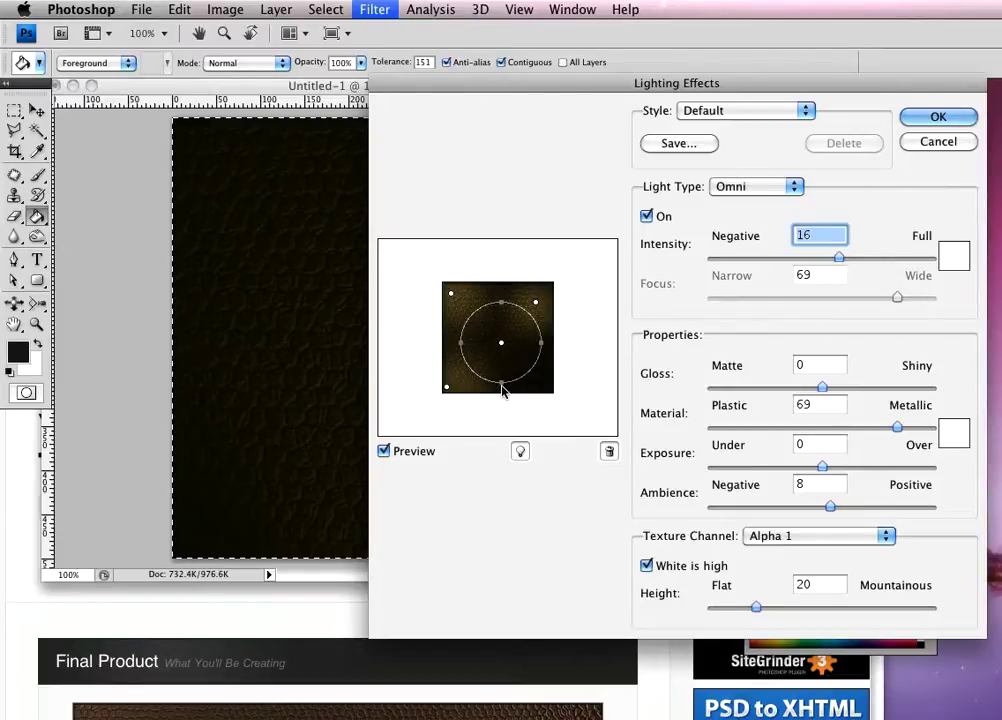
{"action": "left_click_drag", "start_coordinate": [505, 391], "coordinate": [512, 403]}
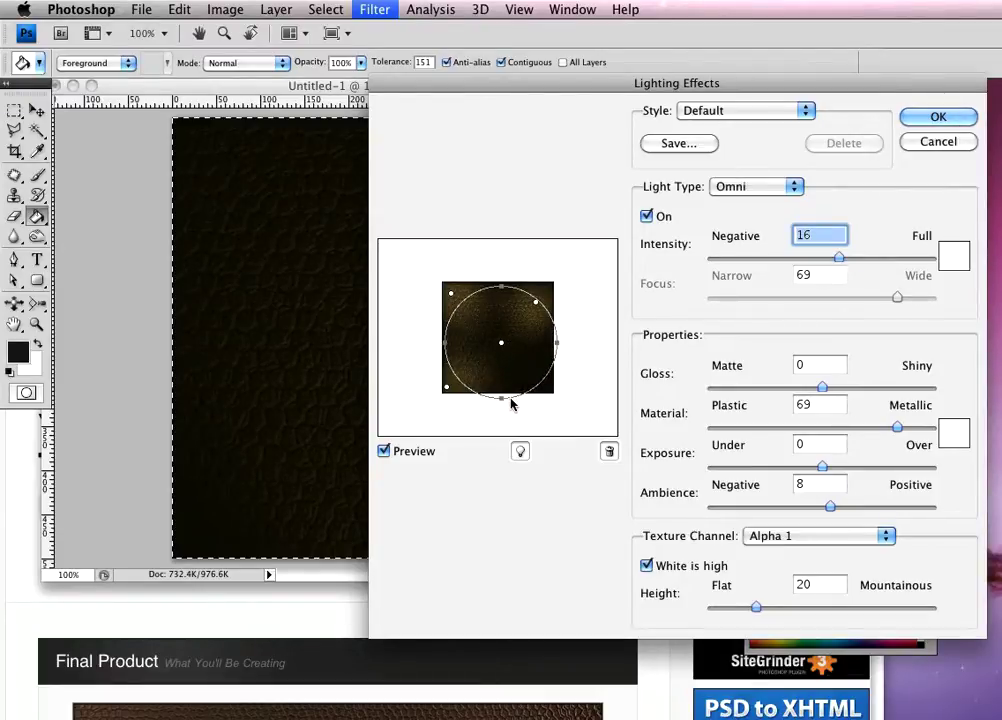
{"action": "left_click", "coordinate": [918, 124]}
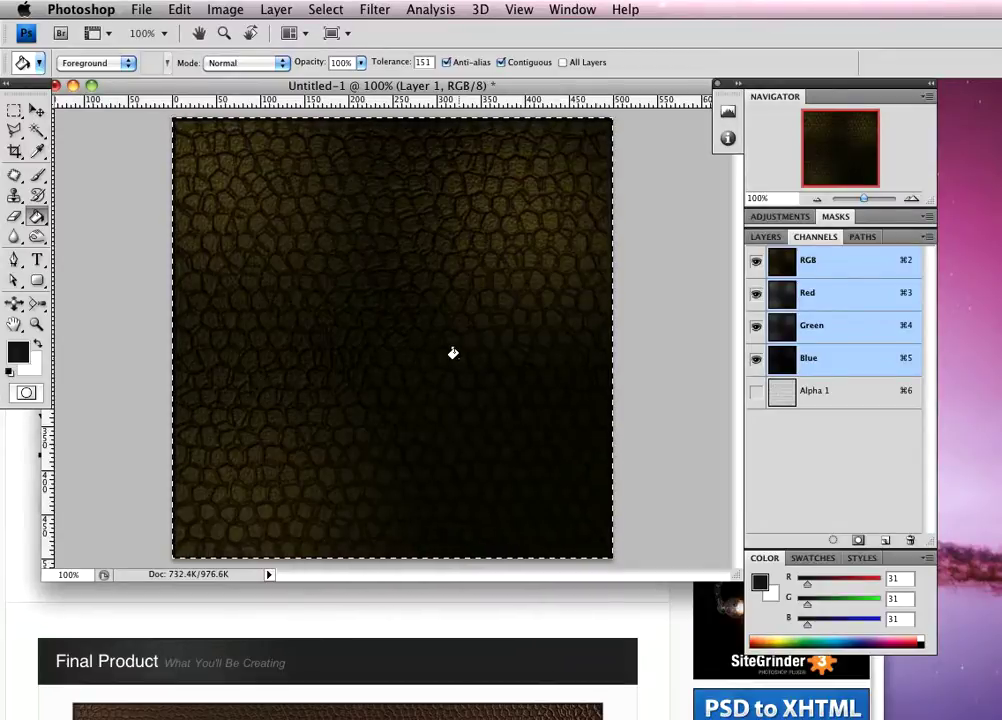
Step: Deselect, reset the colours to default and swap them so white is the foreground
{"action": "key", "text": "super+d"}
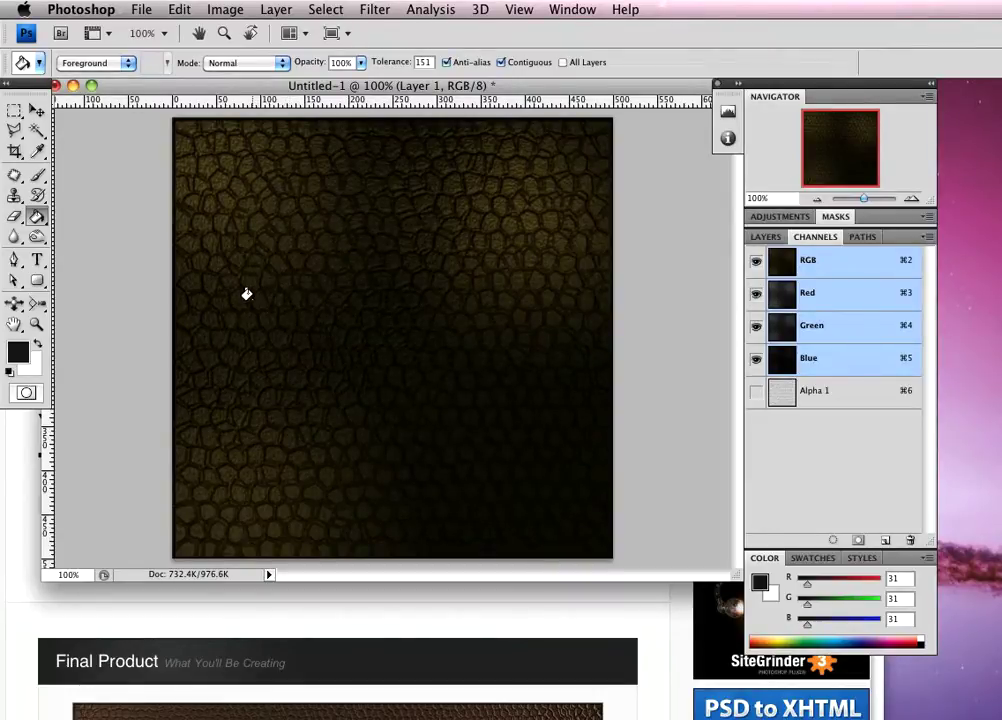
{"action": "key", "text": "d"}
{"action": "key", "text": "x"}
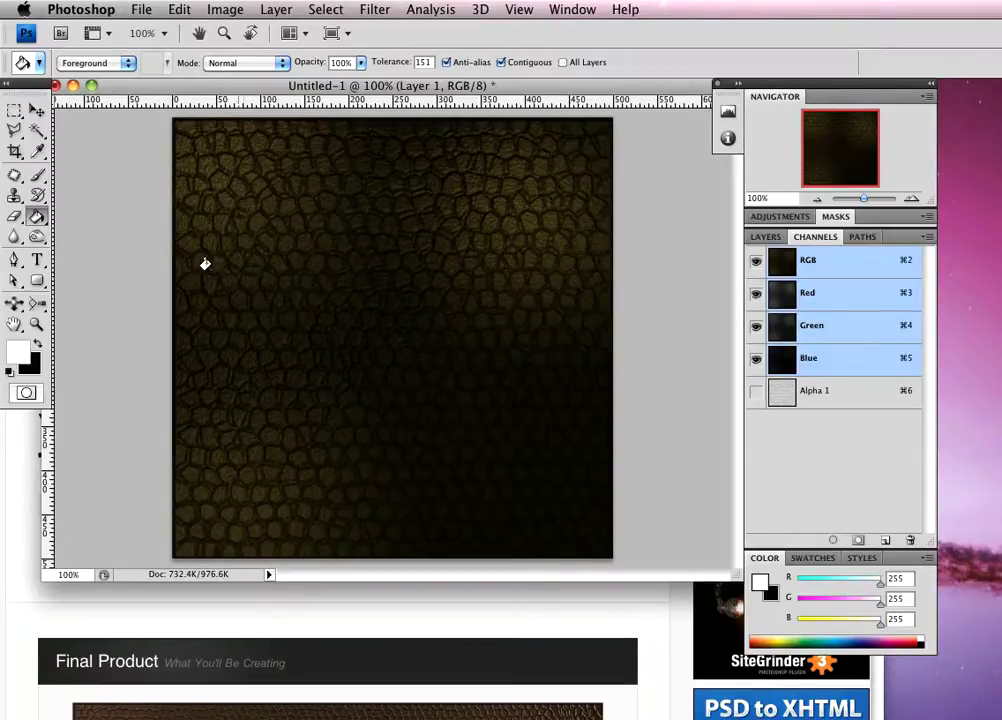
Step: Switch to the Gradient Tool with a Radial, Foreground to Transparent gradient
{"action": "left_click", "coordinate": [38, 218]}
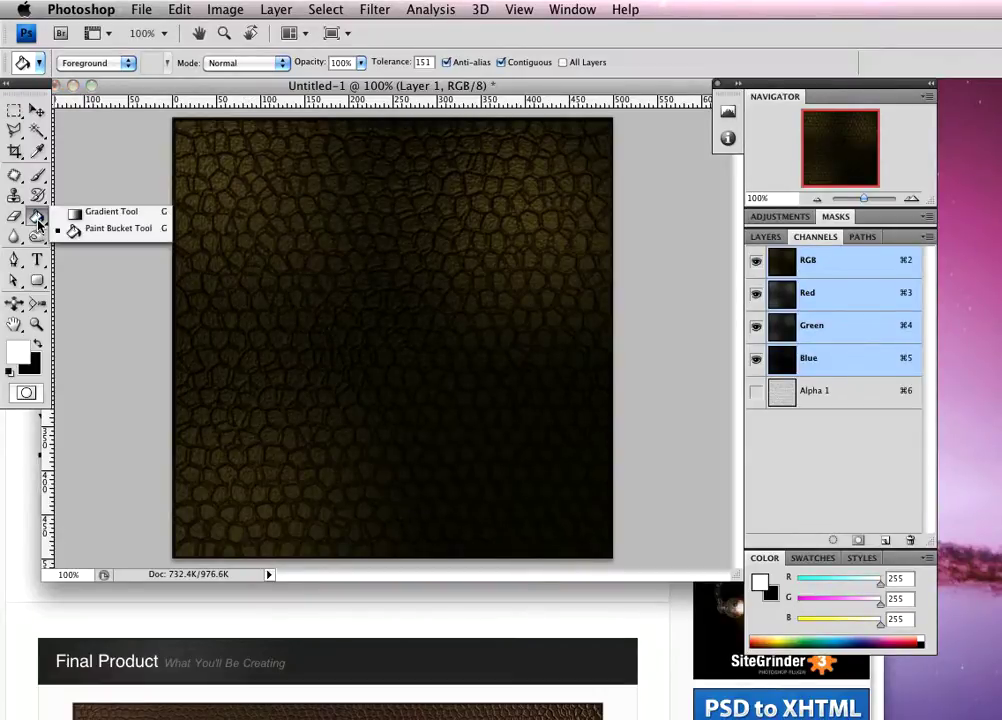
{"action": "left_click", "coordinate": [100, 212]}
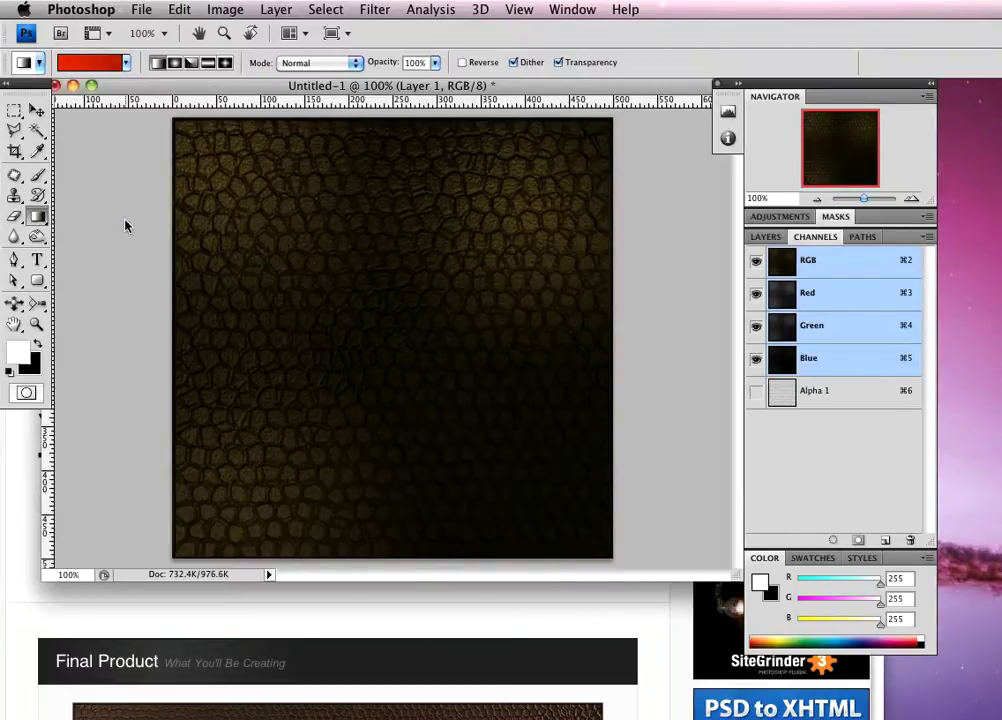
{"action": "left_click", "coordinate": [177, 63]}
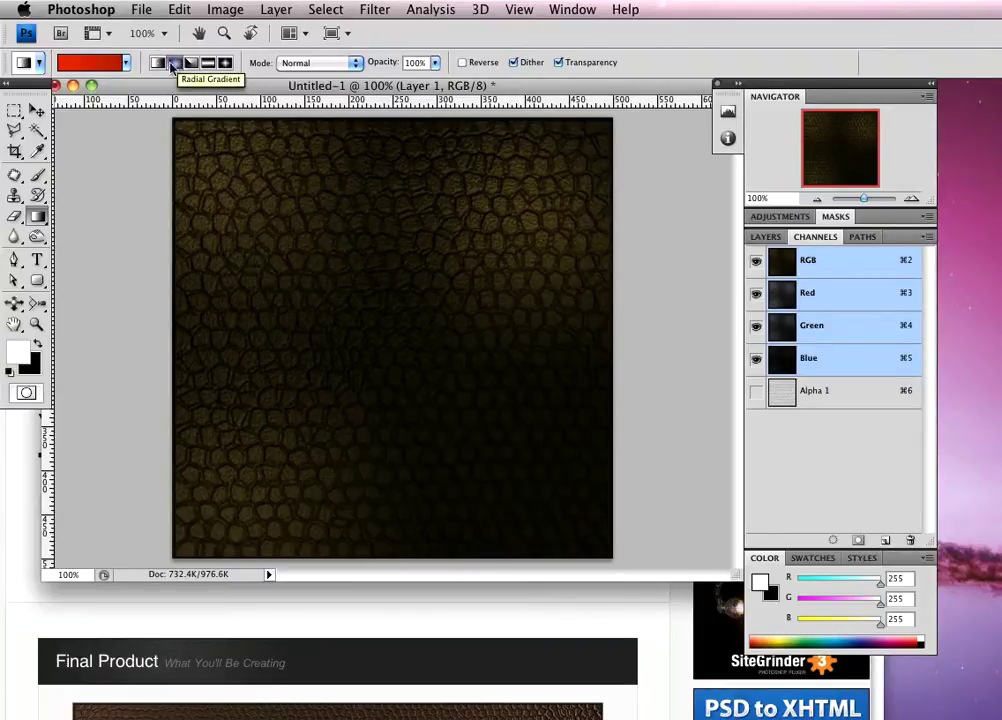
{"action": "left_click", "coordinate": [117, 68]}
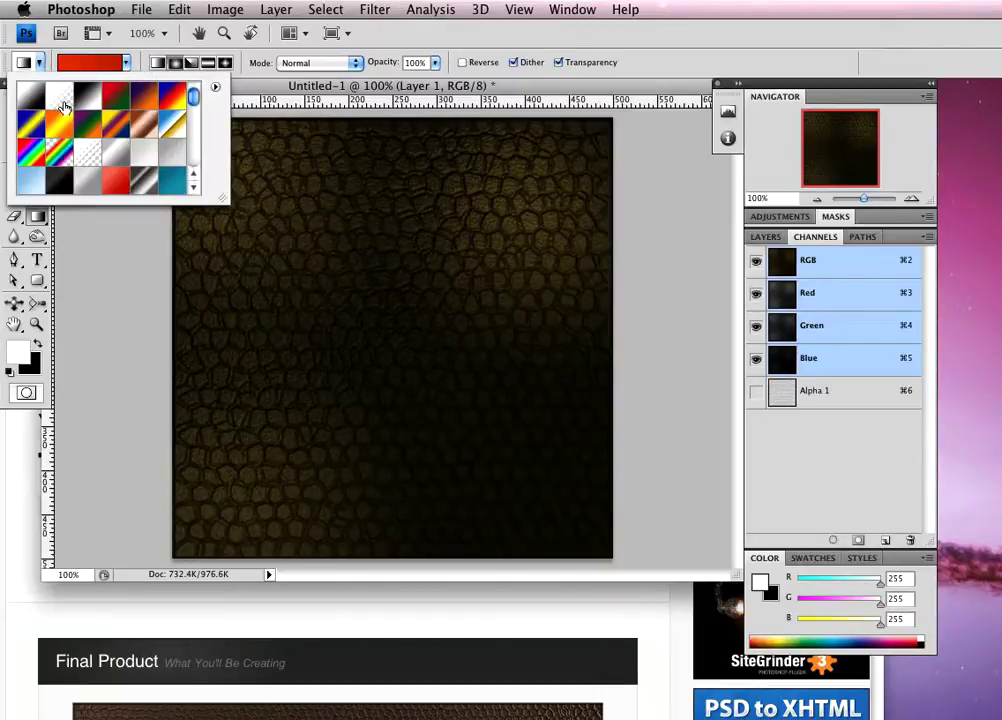
{"action": "left_click", "coordinate": [62, 106]}
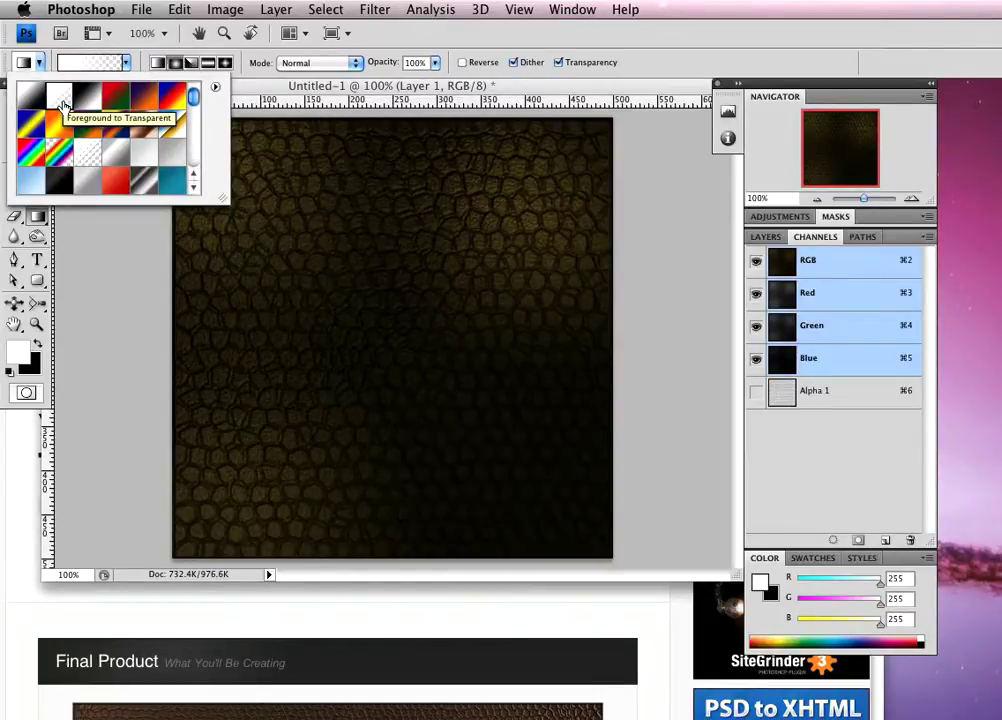
{"action": "left_click", "coordinate": [139, 57]}
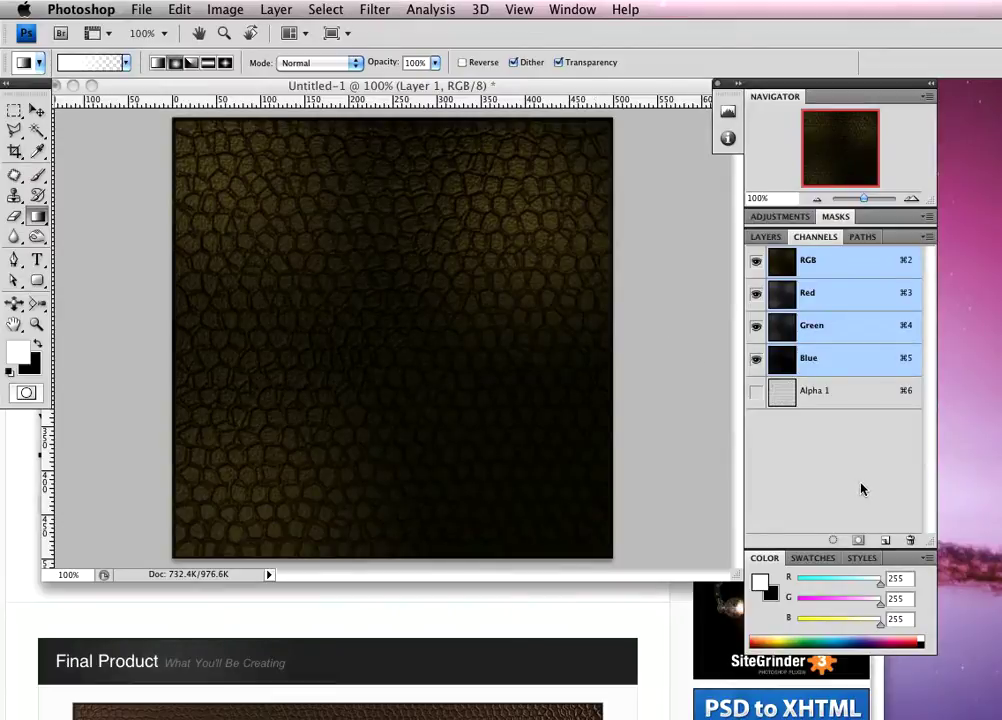
Step: Add Layer 2 and paint white glows at left middle, bottom centre, upper right, lower right, top left
{"action": "left_click", "coordinate": [766, 237]}
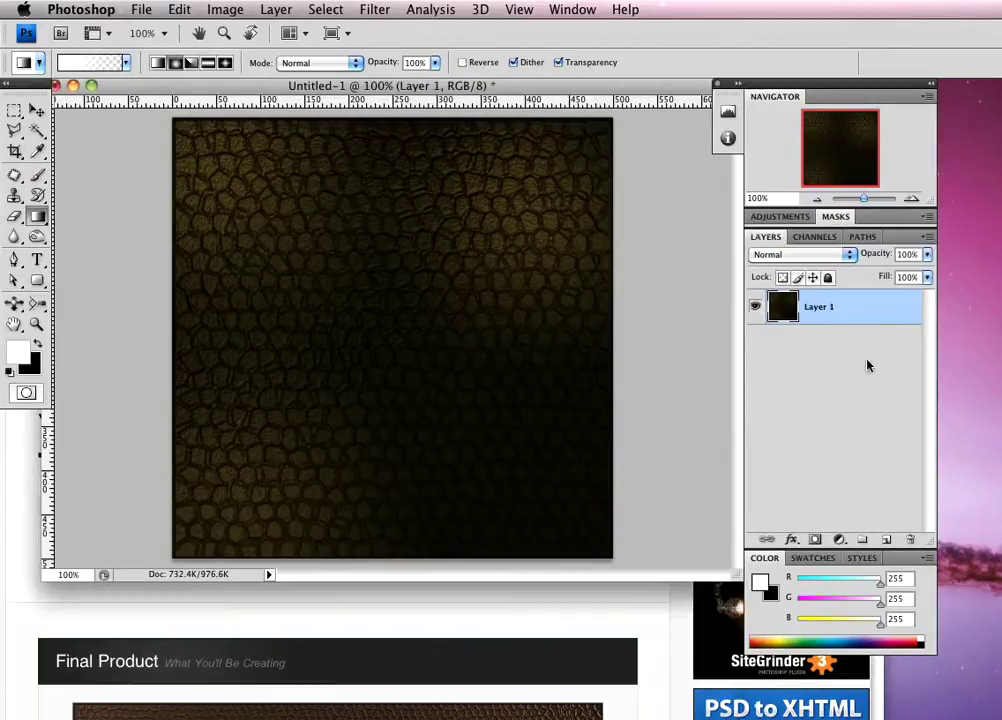
{"action": "left_click", "coordinate": [886, 540]}
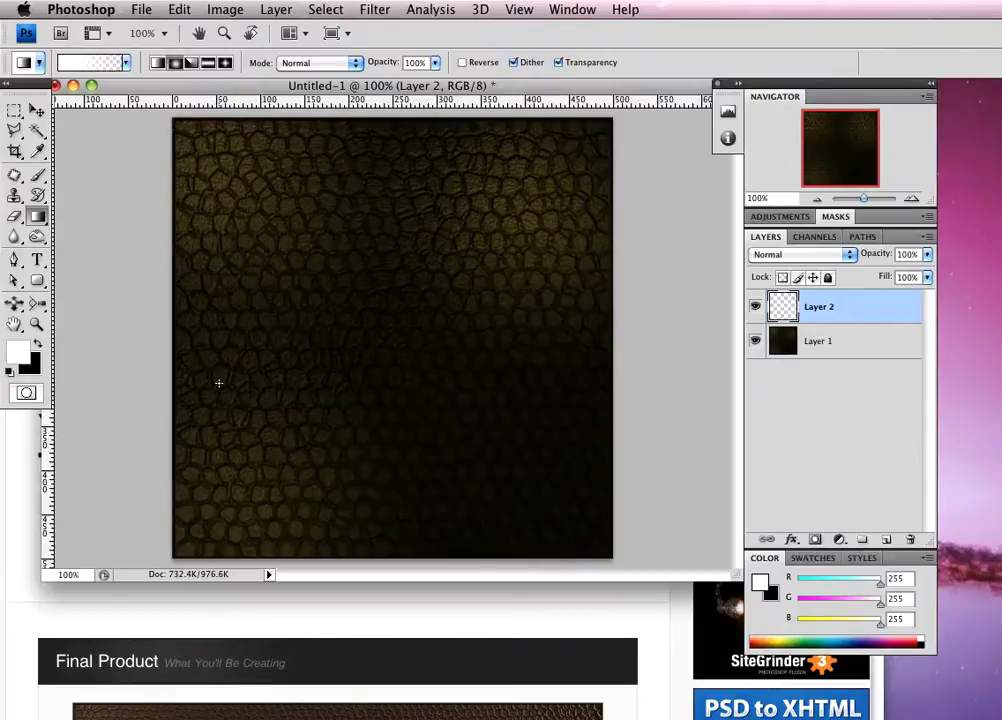
{"action": "left_click_drag", "start_coordinate": [218, 383], "coordinate": [228, 441]}
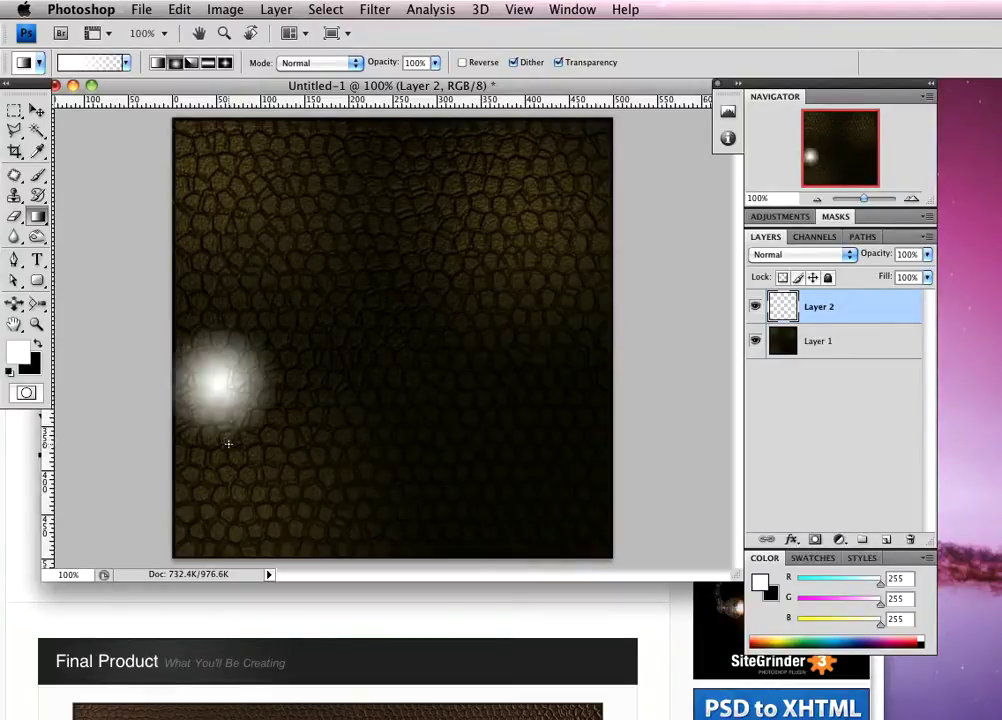
{"action": "left_click_drag", "start_coordinate": [379, 487], "coordinate": [384, 479]}
{"action": "mouse_move", "coordinate": [507, 202]}
{"action": "left_mouse_down"}
{"action": "mouse_move", "coordinate": [539, 233]}
{"action": "mouse_move", "coordinate": [543, 254]}
{"action": "left_mouse_up"}
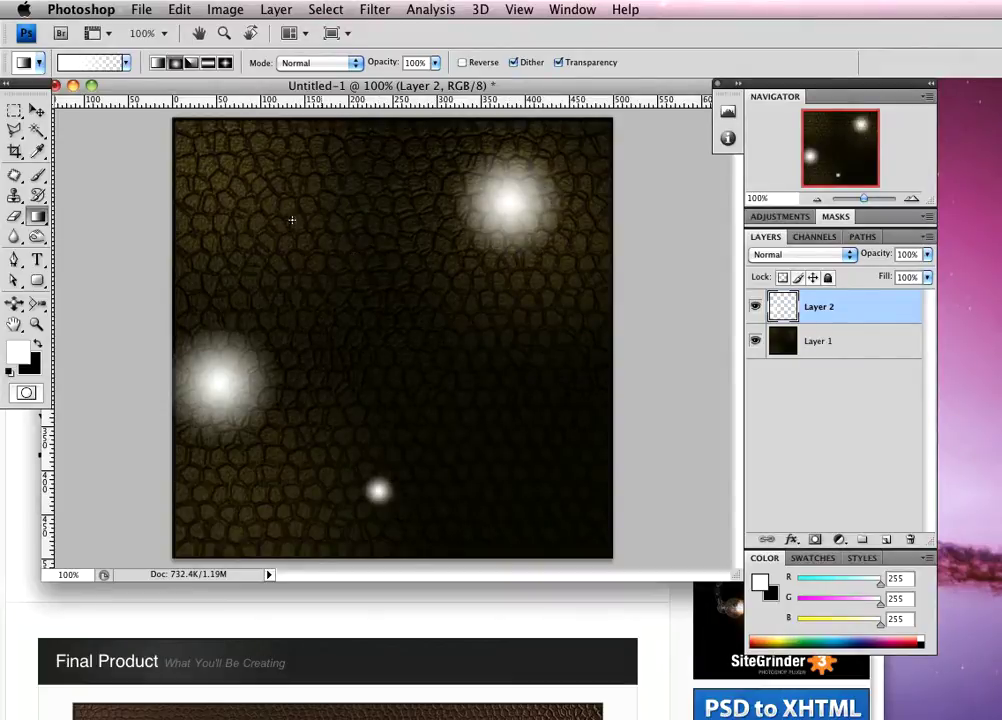
{"action": "left_click_drag", "start_coordinate": [537, 420], "coordinate": [506, 459]}
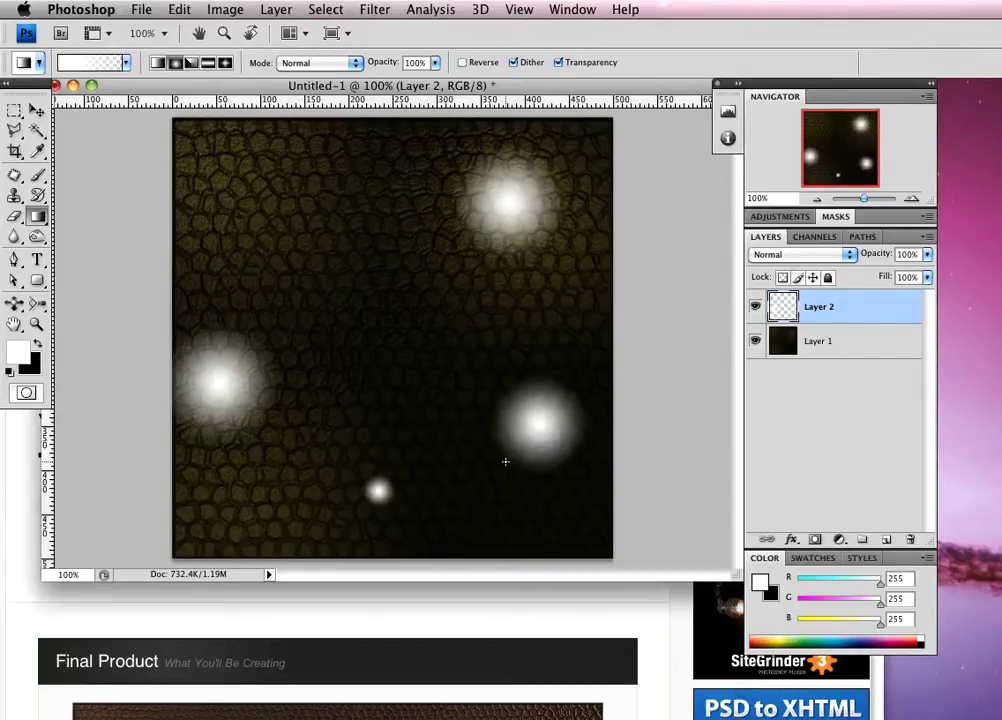
{"action": "left_click_drag", "start_coordinate": [247, 154], "coordinate": [253, 164]}
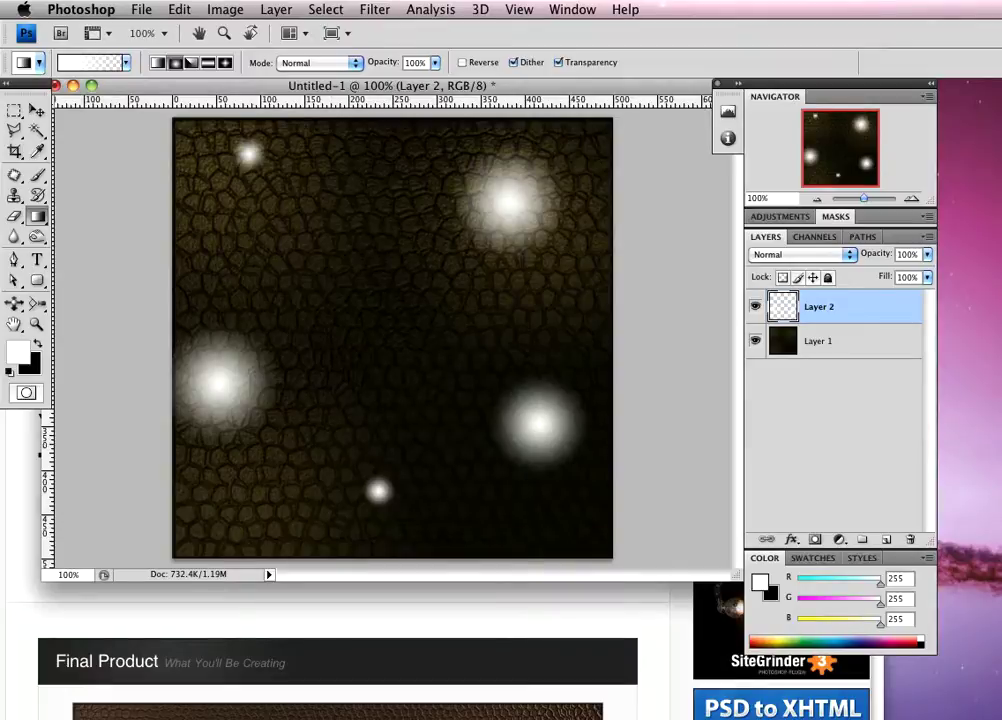
Step: Lower Layer 2's opacity to 5% so the glows become faint highlights
{"action": "left_click", "coordinate": [910, 254]}
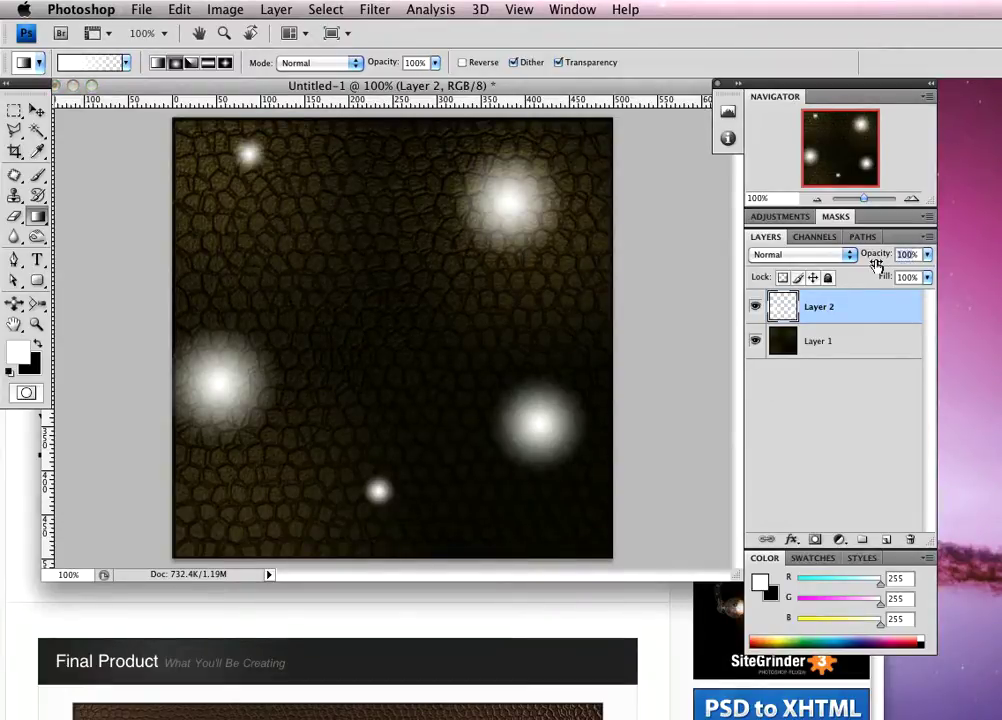
{"action": "type", "text": "4"}
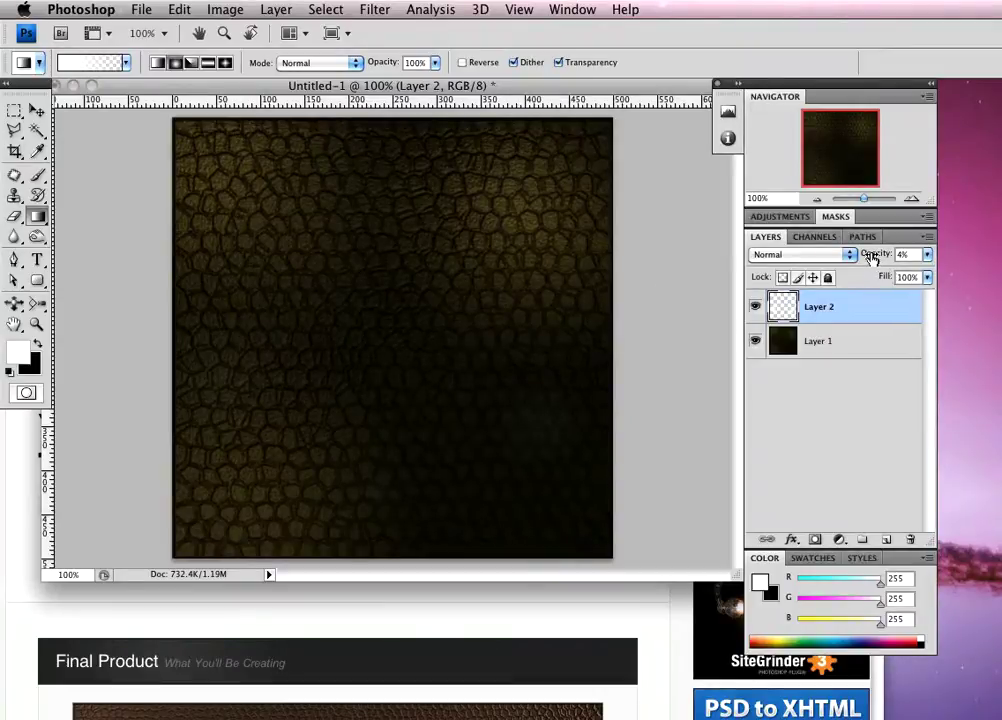
{"action": "left_click_drag", "start_coordinate": [884, 255], "coordinate": [873, 256]}
{"action": "key", "text": "Return"}
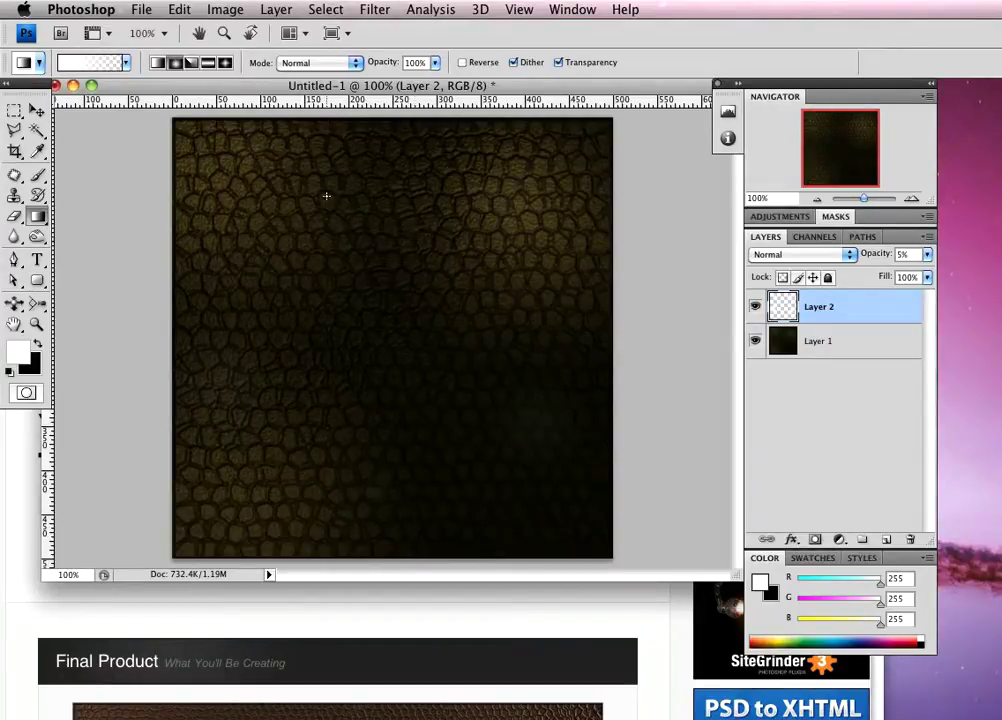
Step: Use Canvas Size with Relative ticked to trim -6 px from width and height, accepting the clipping
{"action": "left_click", "coordinate": [225, 9]}
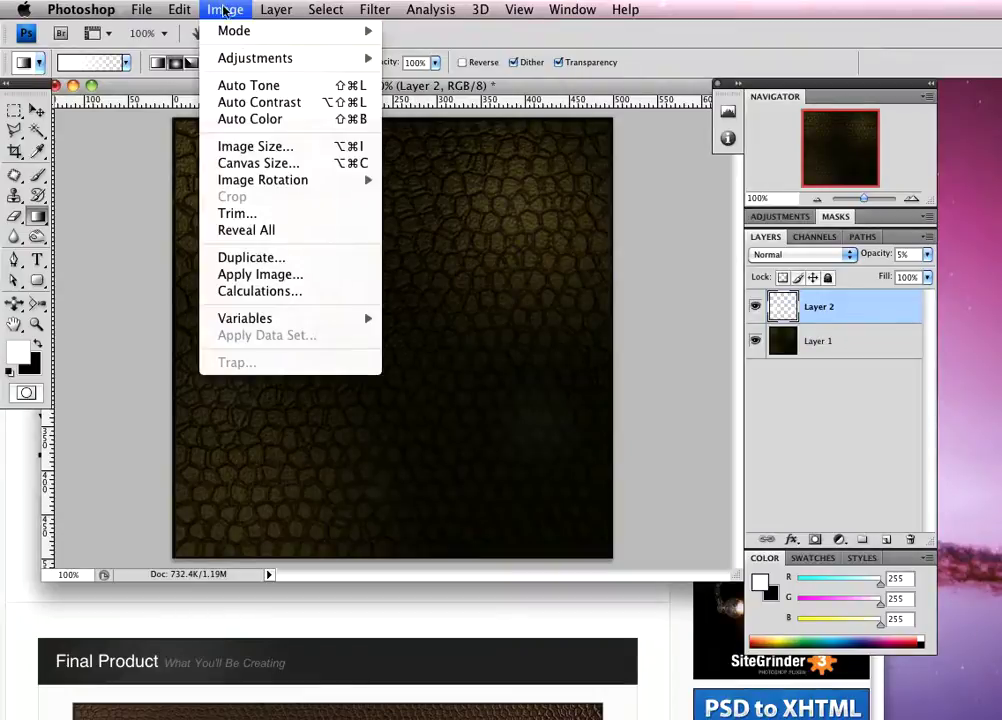
{"action": "left_click", "coordinate": [290, 162]}
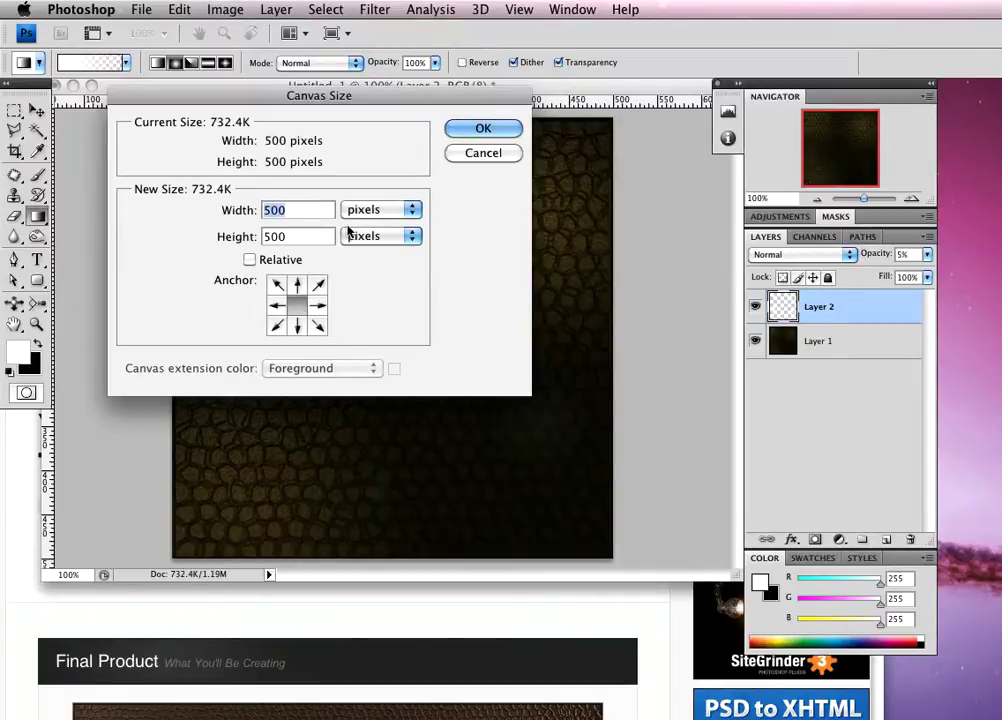
{"action": "type", "text": "-6"}
{"action": "key", "text": "Tab"}
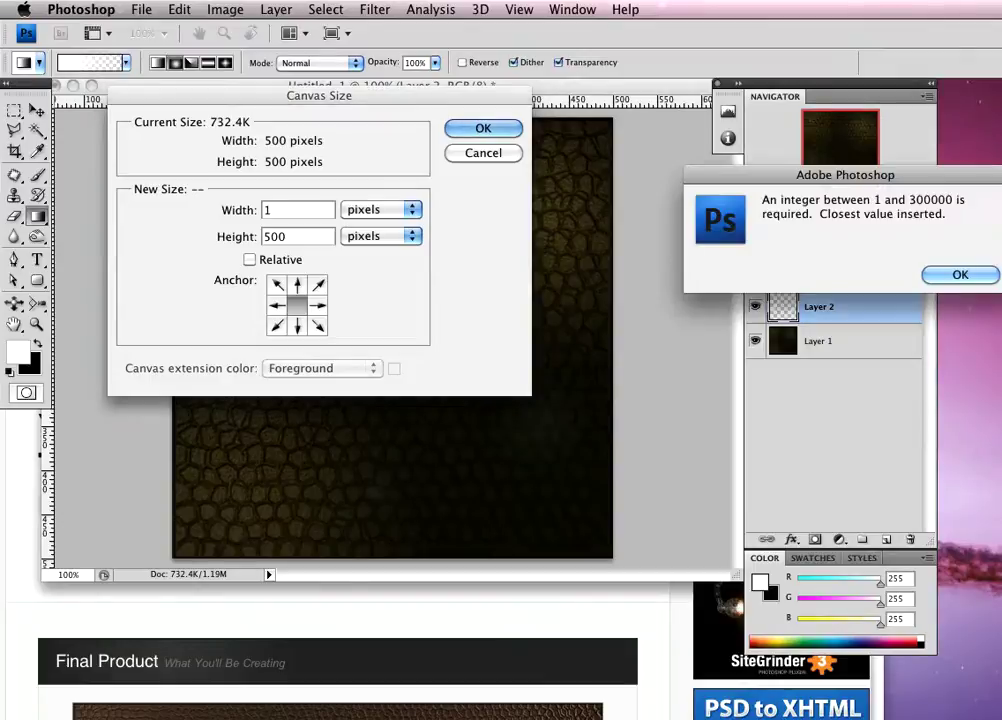
{"action": "left_click", "coordinate": [970, 274]}
{"action": "left_click", "coordinate": [249, 259]}
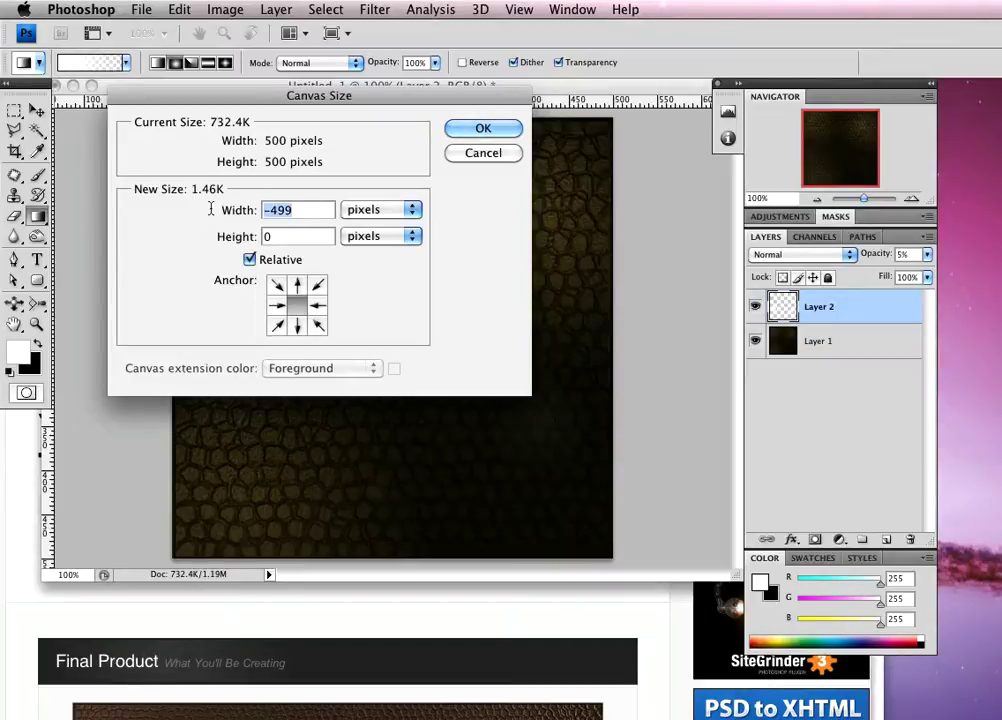
{"action": "type", "text": "-6"}
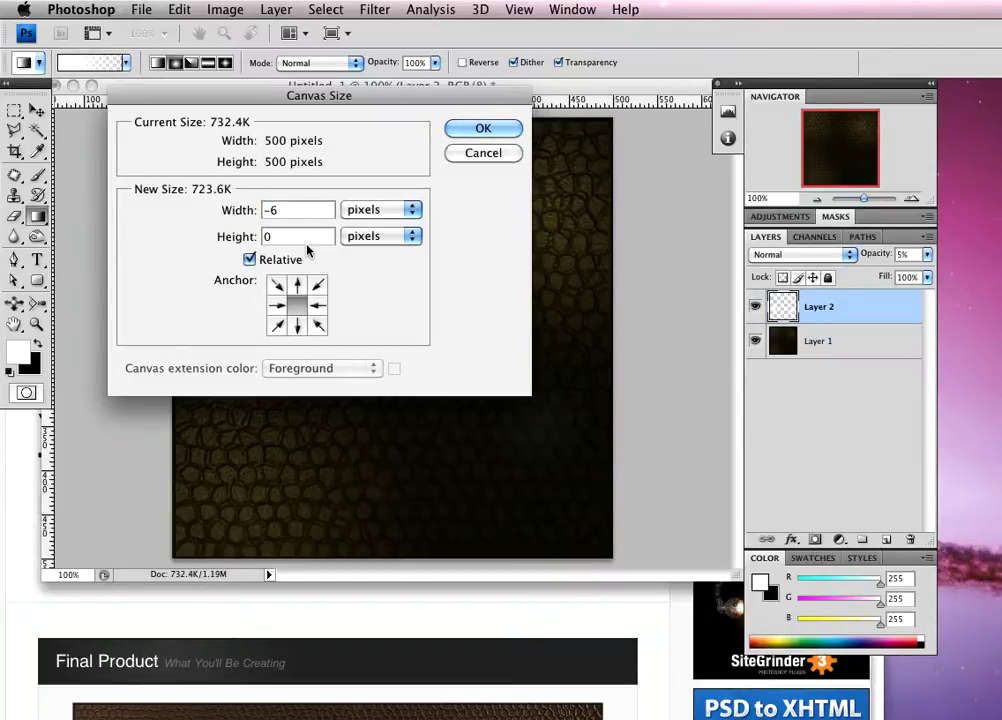
{"action": "left_click", "coordinate": [291, 236]}
{"action": "key", "text": "BackSpace"}
{"action": "type", "text": "-6"}
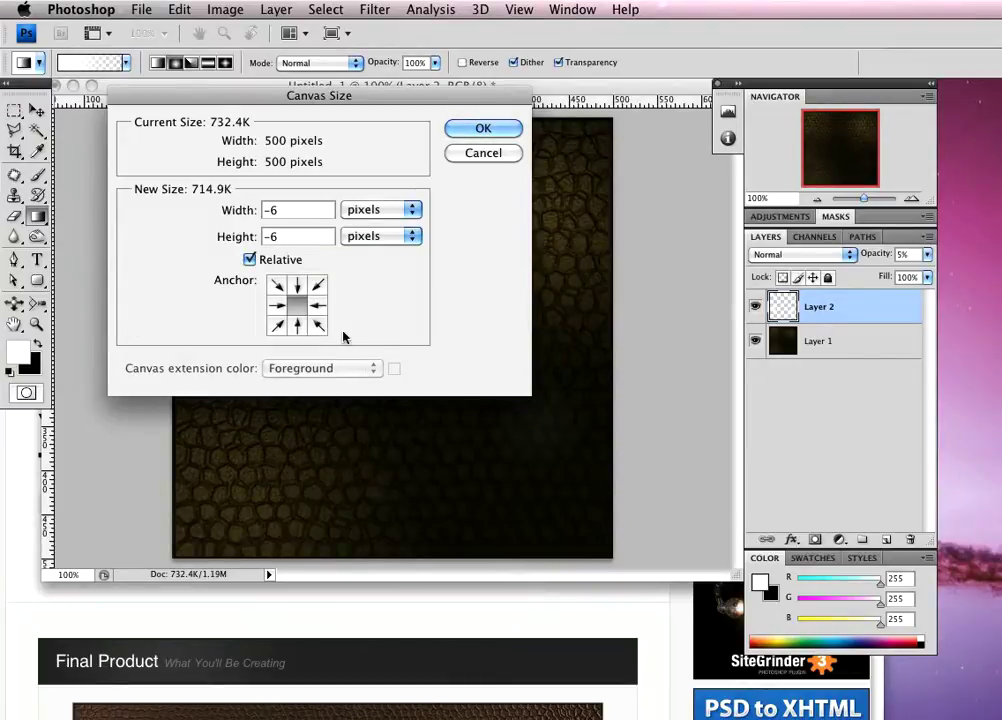
{"action": "left_click", "coordinate": [470, 128]}
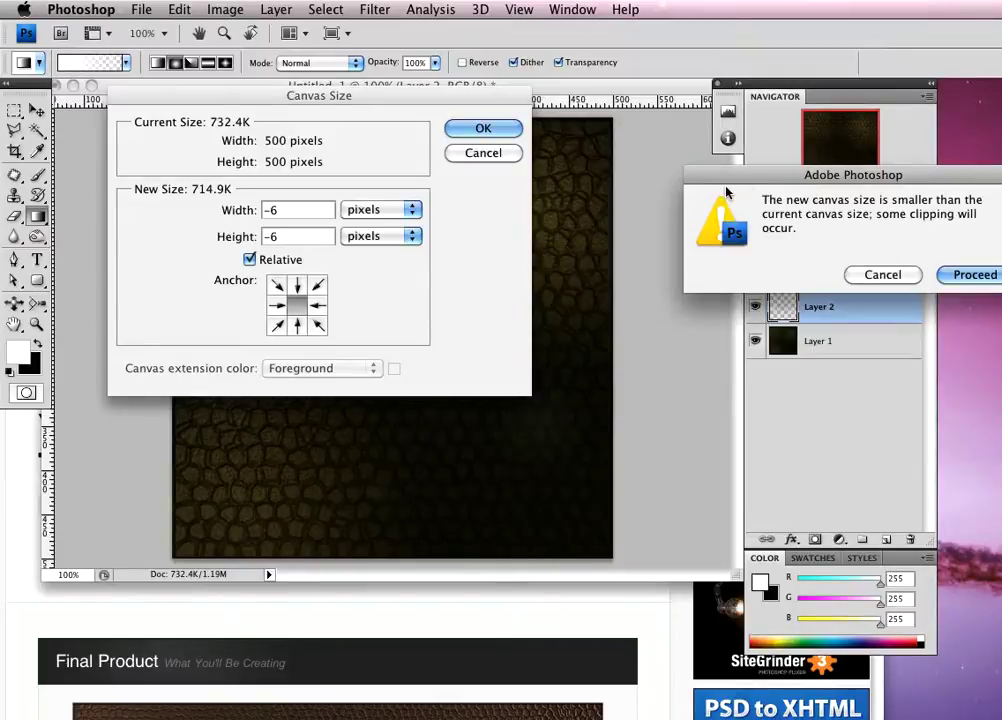
{"action": "left_click_drag", "start_coordinate": [890, 193], "coordinate": [524, 183]}
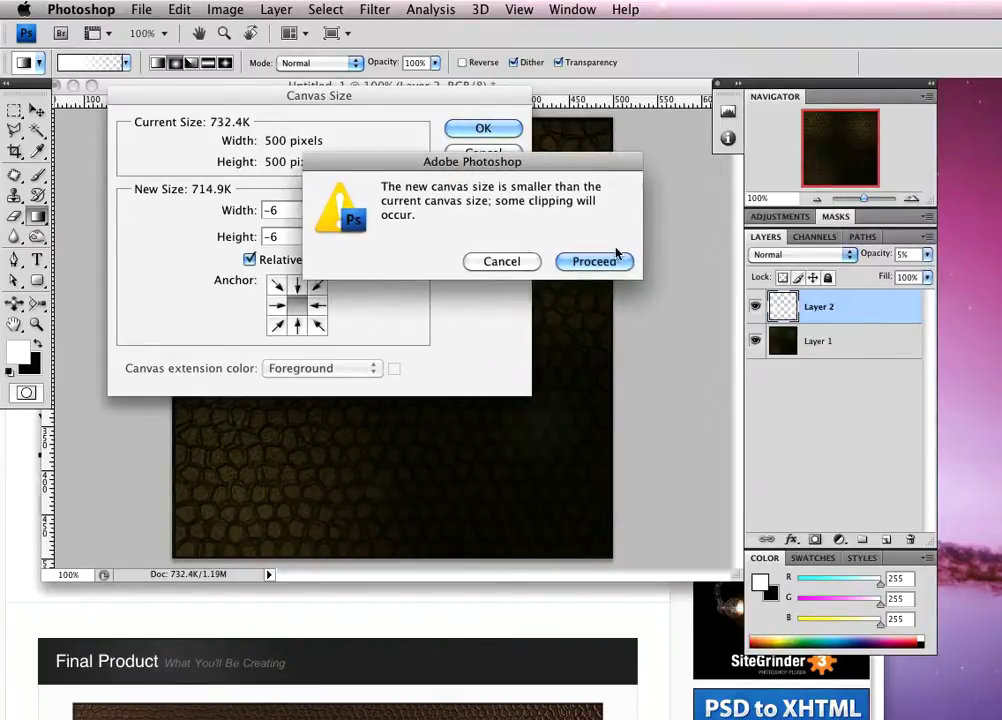
{"action": "left_click", "coordinate": [615, 258]}
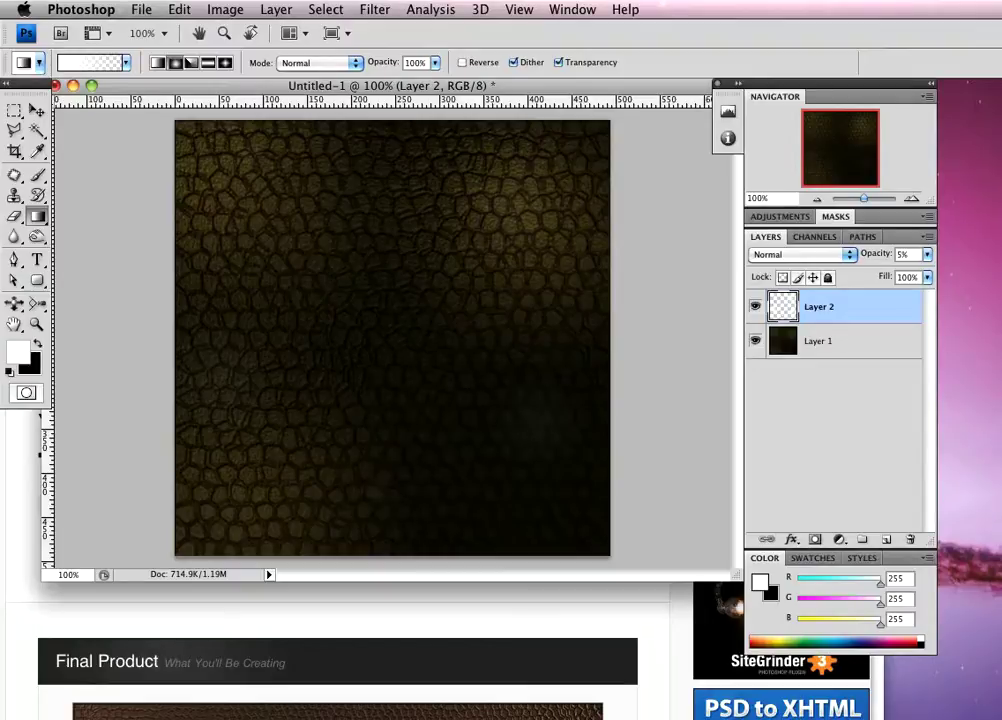
Step: Add a colorized Hue/Saturation layer set to Hue 17, Saturation 41, Lightness +8
{"action": "left_click", "coordinate": [784, 216]}
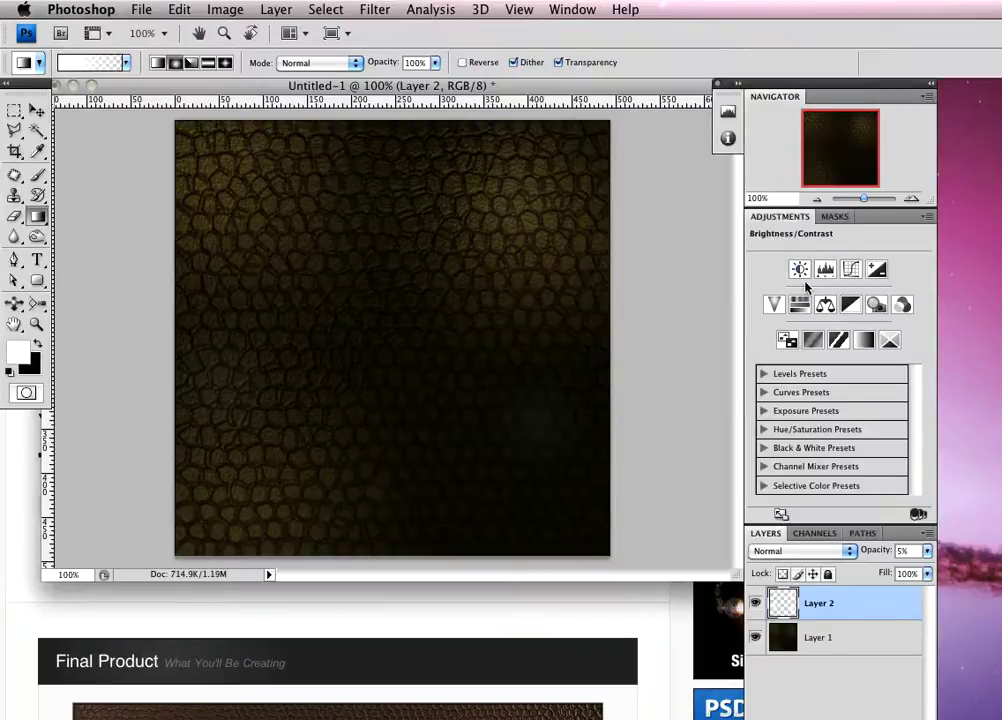
{"action": "left_click", "coordinate": [801, 305]}
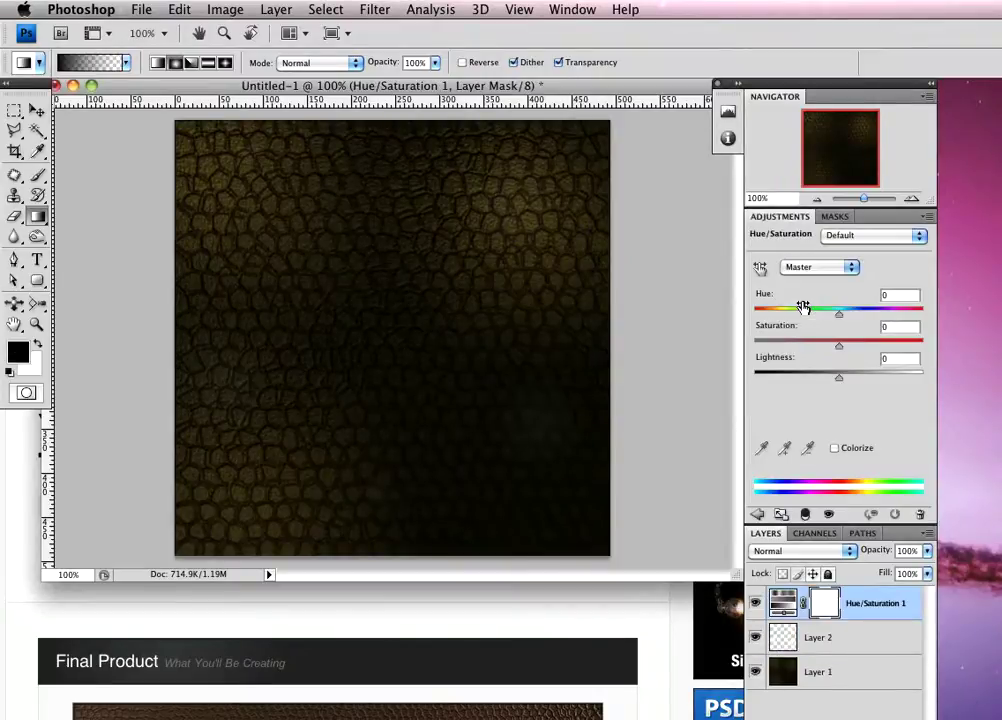
{"action": "left_click", "coordinate": [834, 449]}
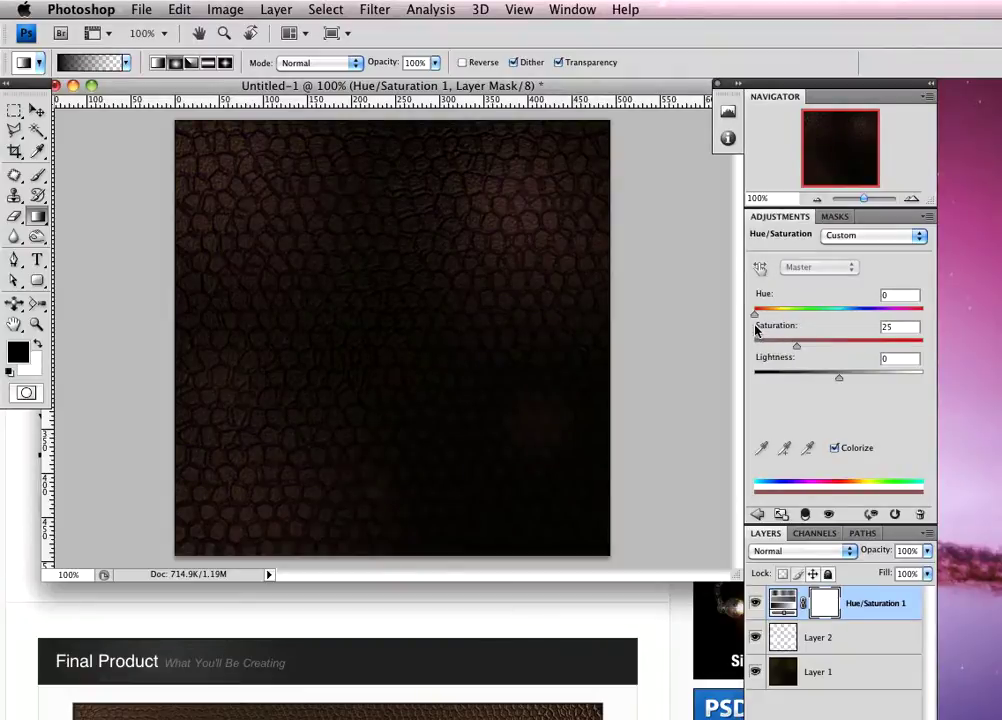
{"action": "left_click_drag", "start_coordinate": [756, 313], "coordinate": [845, 383]}
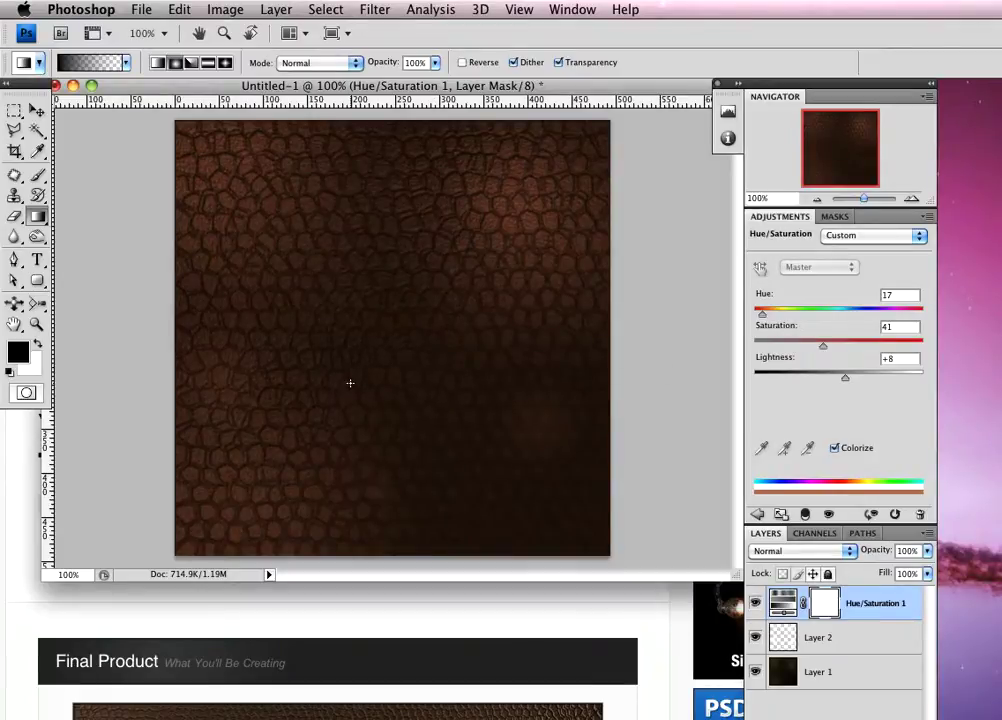
Step: Bring the Psdtuts+ leather tutorial forward in Chrome, glance at the Final Product, and return to its top
{"action": "left_click", "coordinate": [560, 611]}
{"action": "scroll", "coordinate": [463, 586], "scroll_direction": "down", "scroll_amount": 5}
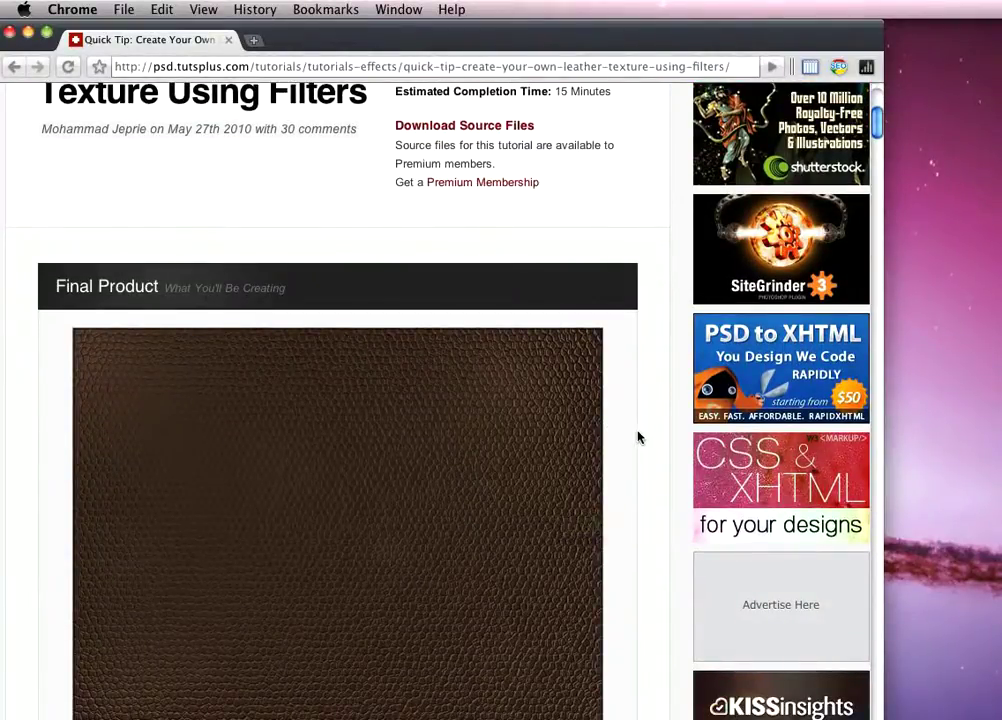
{"action": "scroll", "coordinate": [639, 437], "scroll_direction": "up", "scroll_amount": 8}
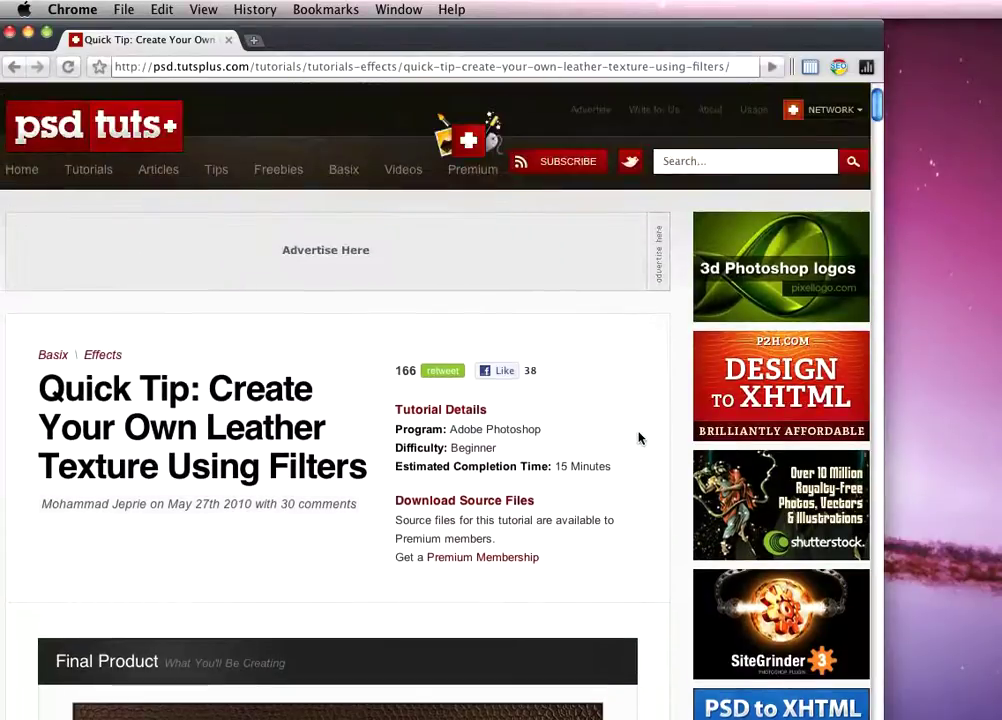